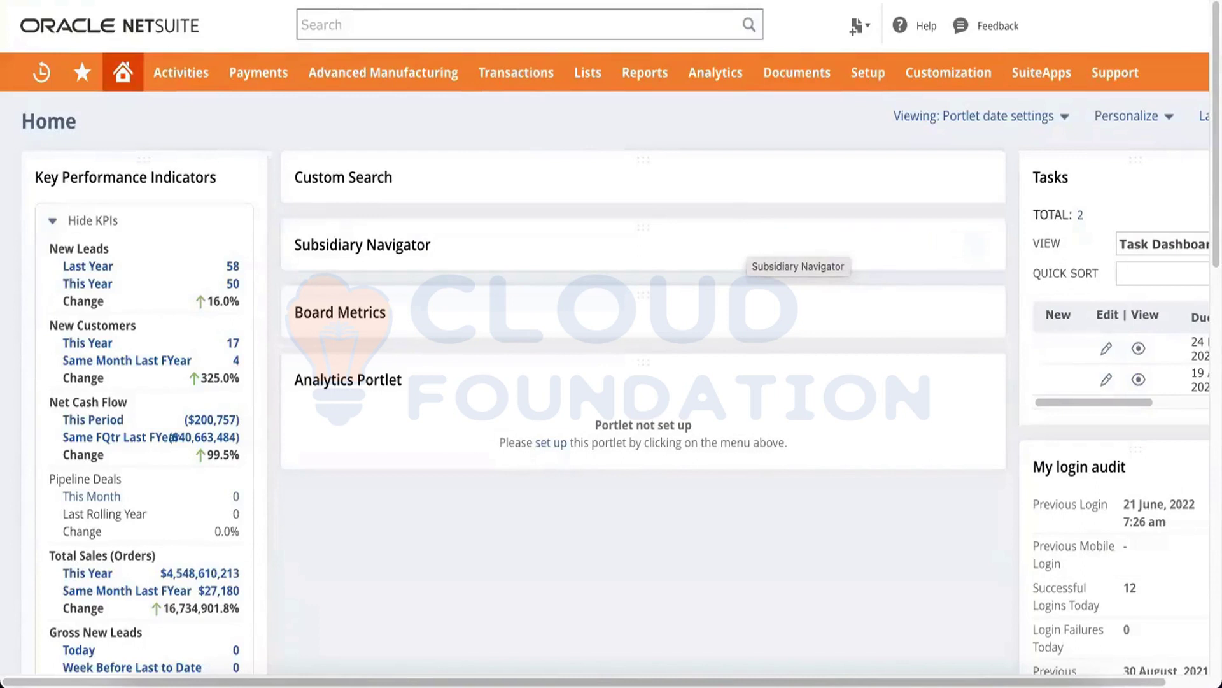
pyautogui.click(440, 22)
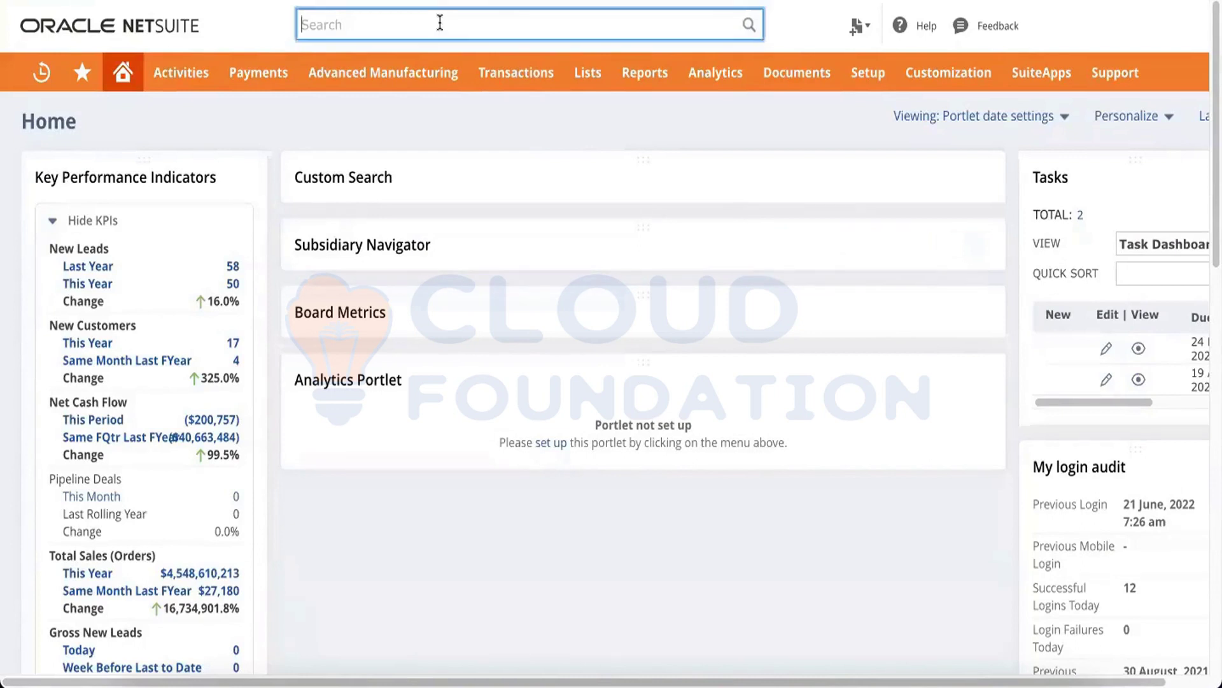
pyautogui.click(572, 136)
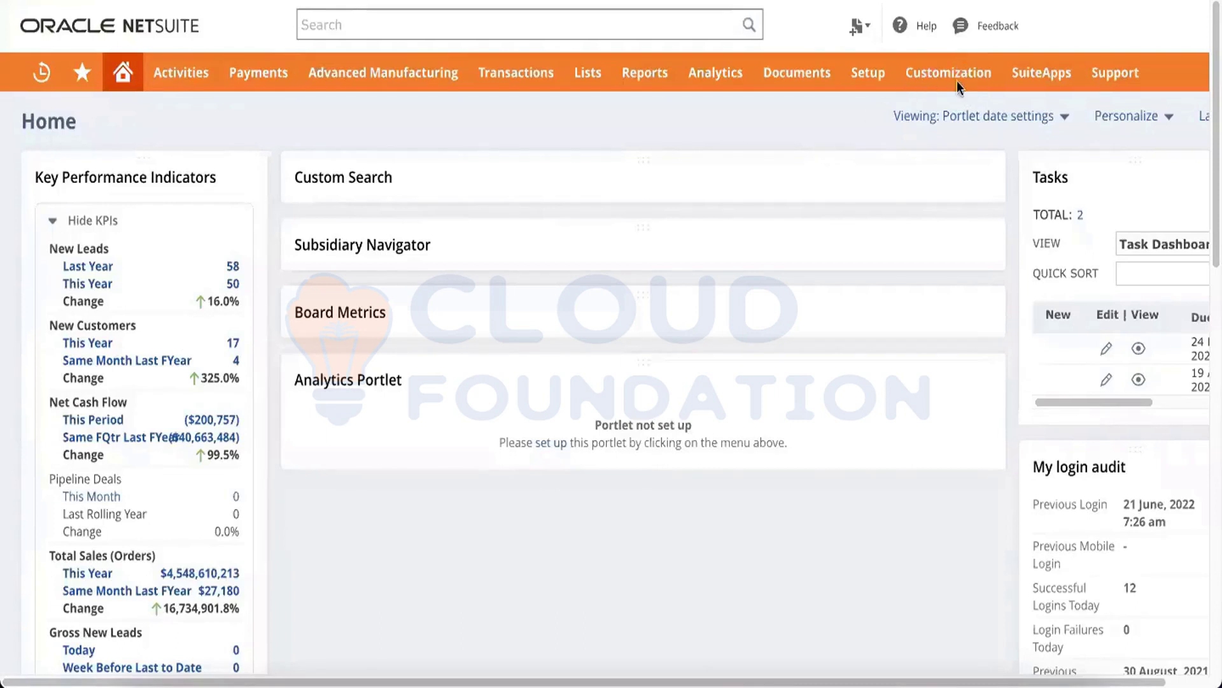
# Start creating a new bundle with SuiteBundler
pyautogui.moveTo(952, 92)
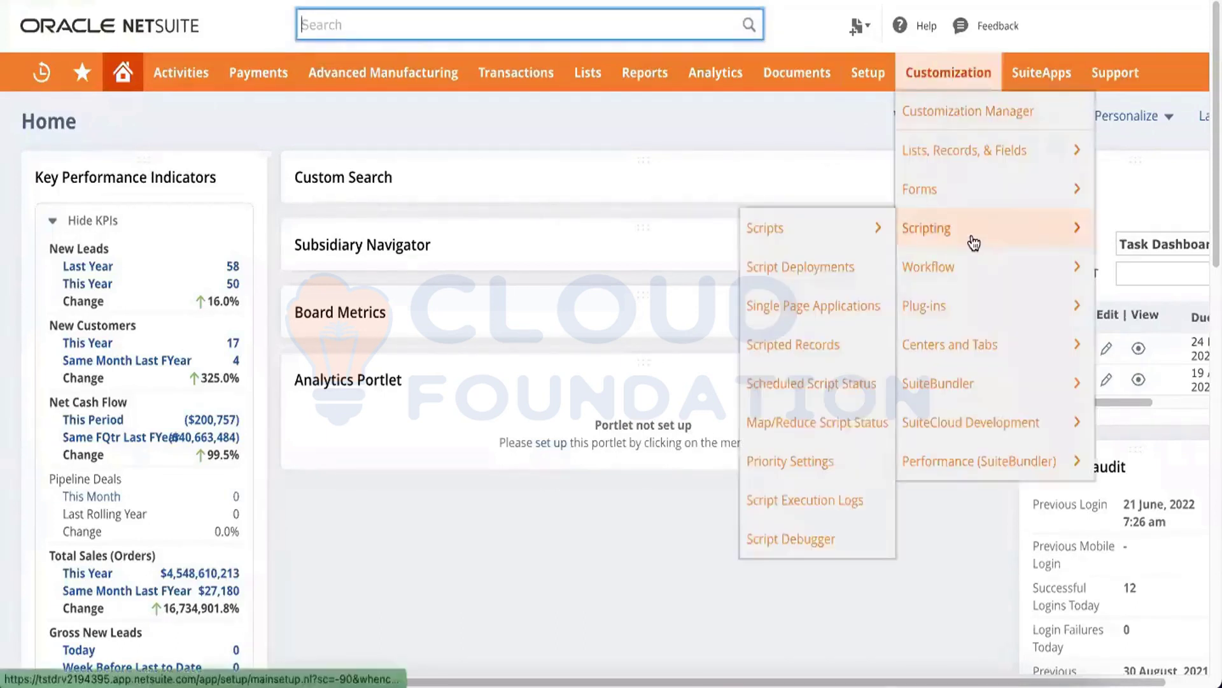
pyautogui.moveTo(938, 377)
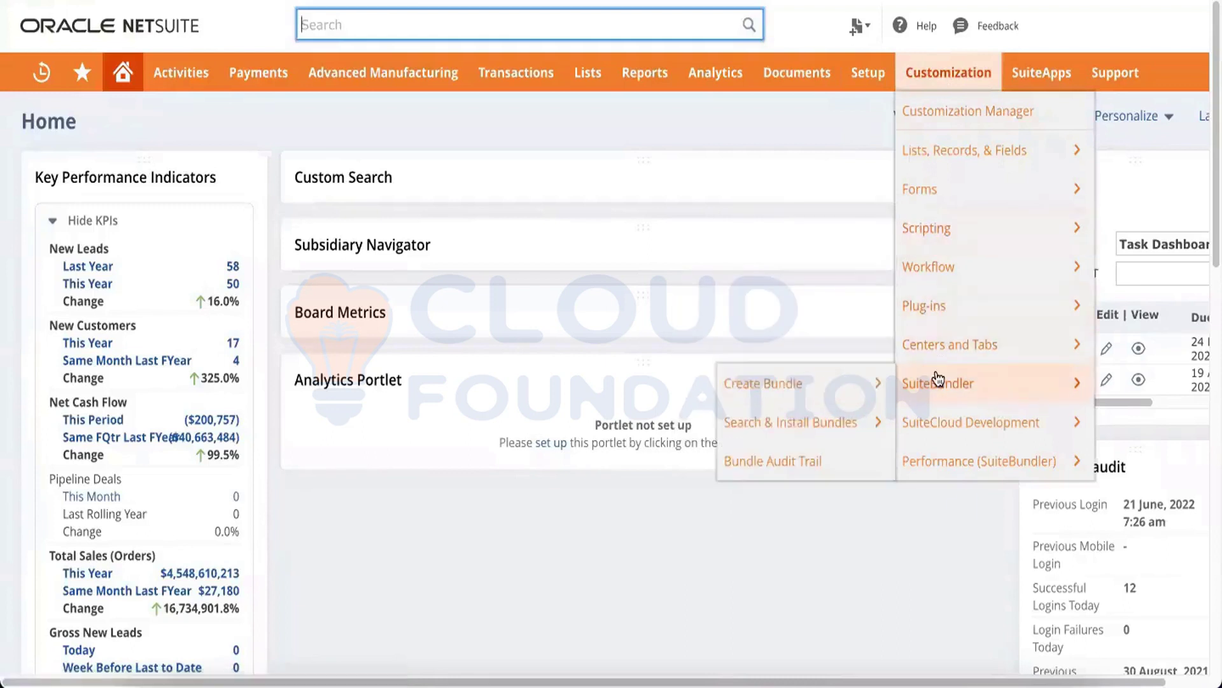
pyautogui.moveTo(853, 385)
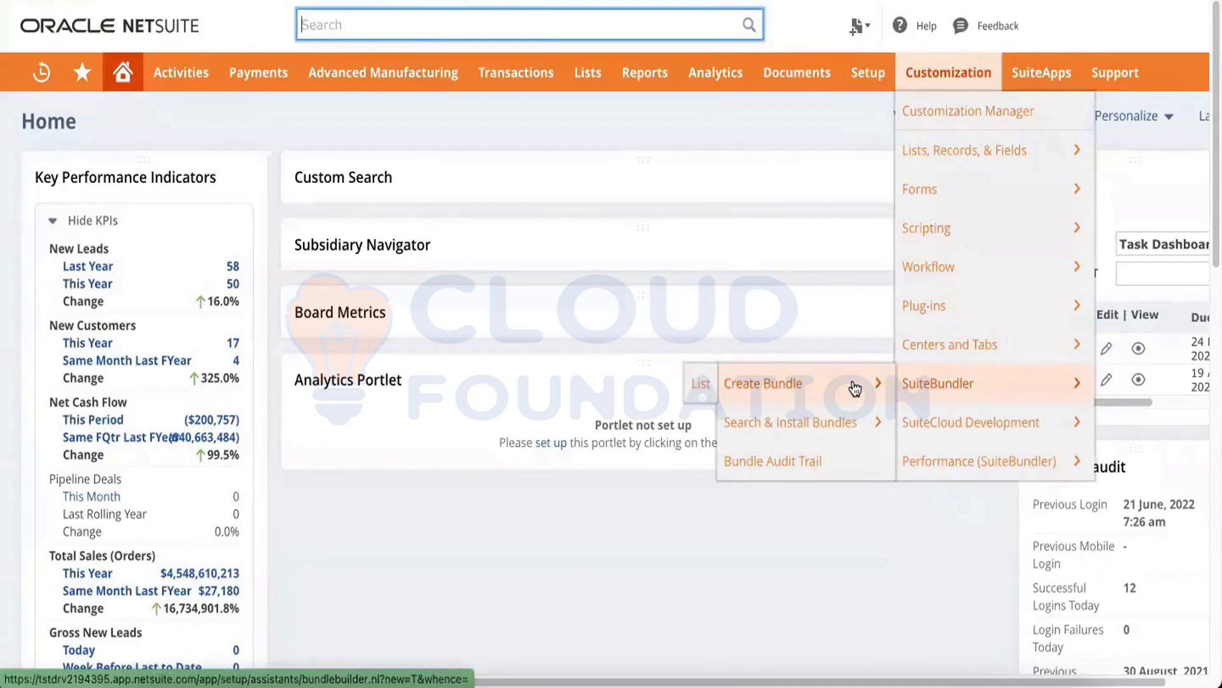
pyautogui.click(854, 386)
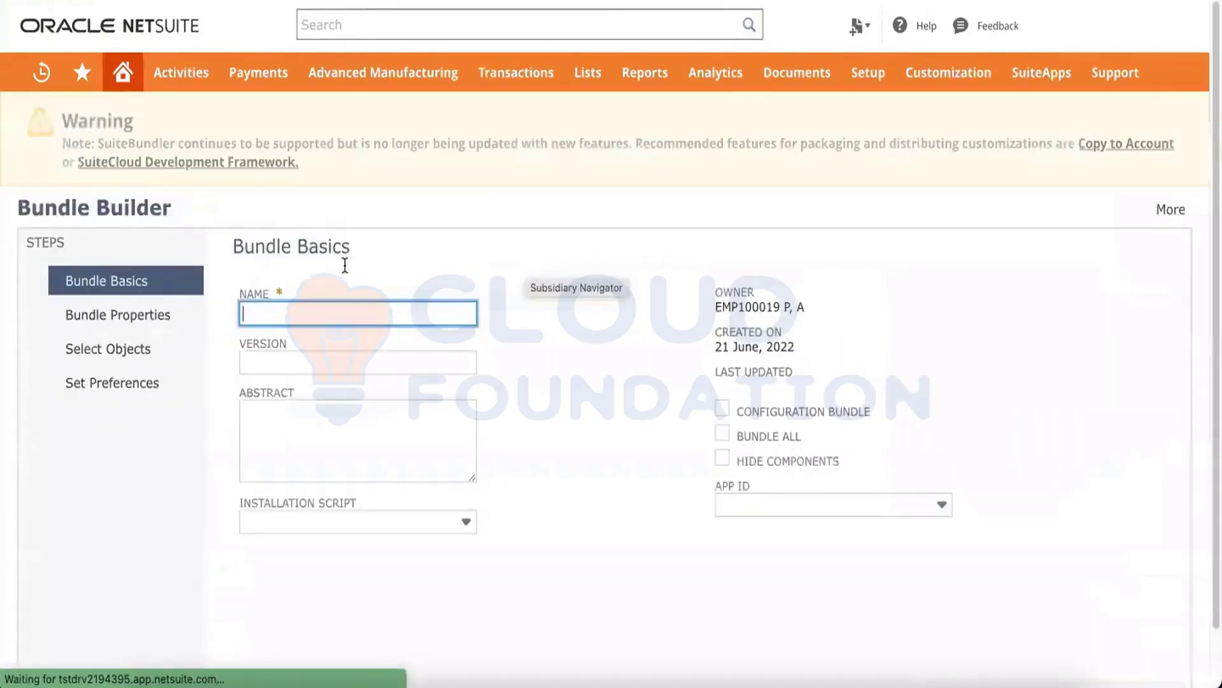
# Look over the choices offered for the new bundle's installation script and app ID
pyautogui.scroll(-1, 361, 313)
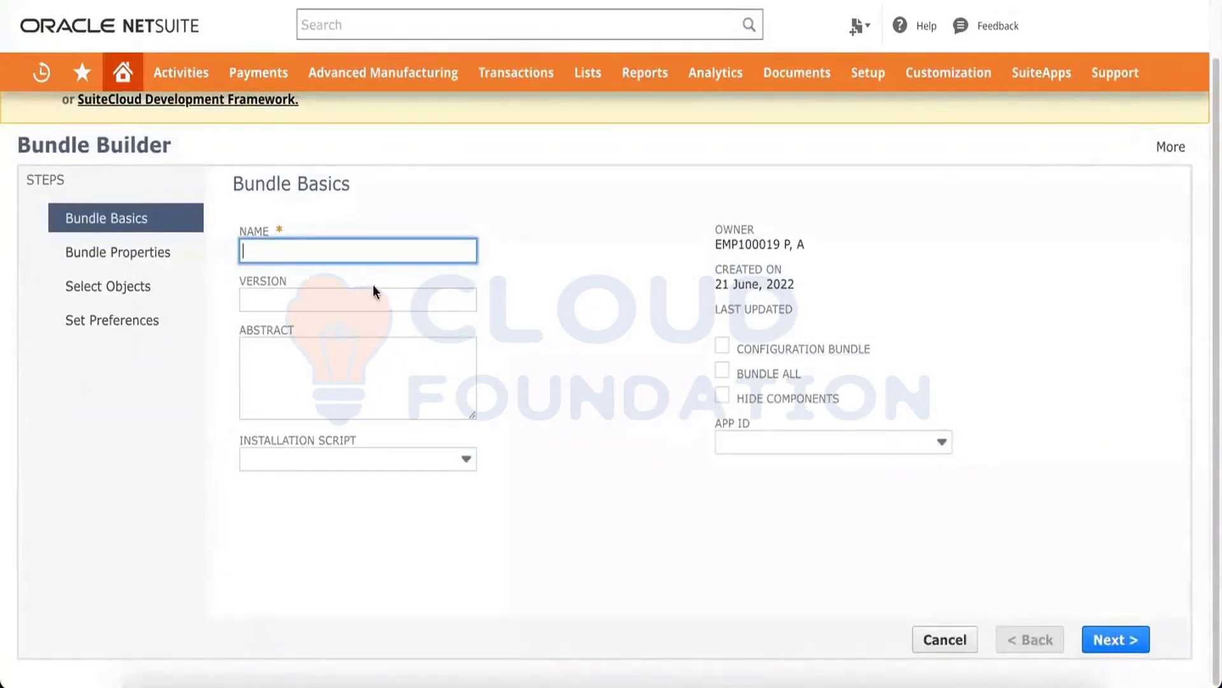
pyautogui.click(330, 460)
pyautogui.click(596, 447)
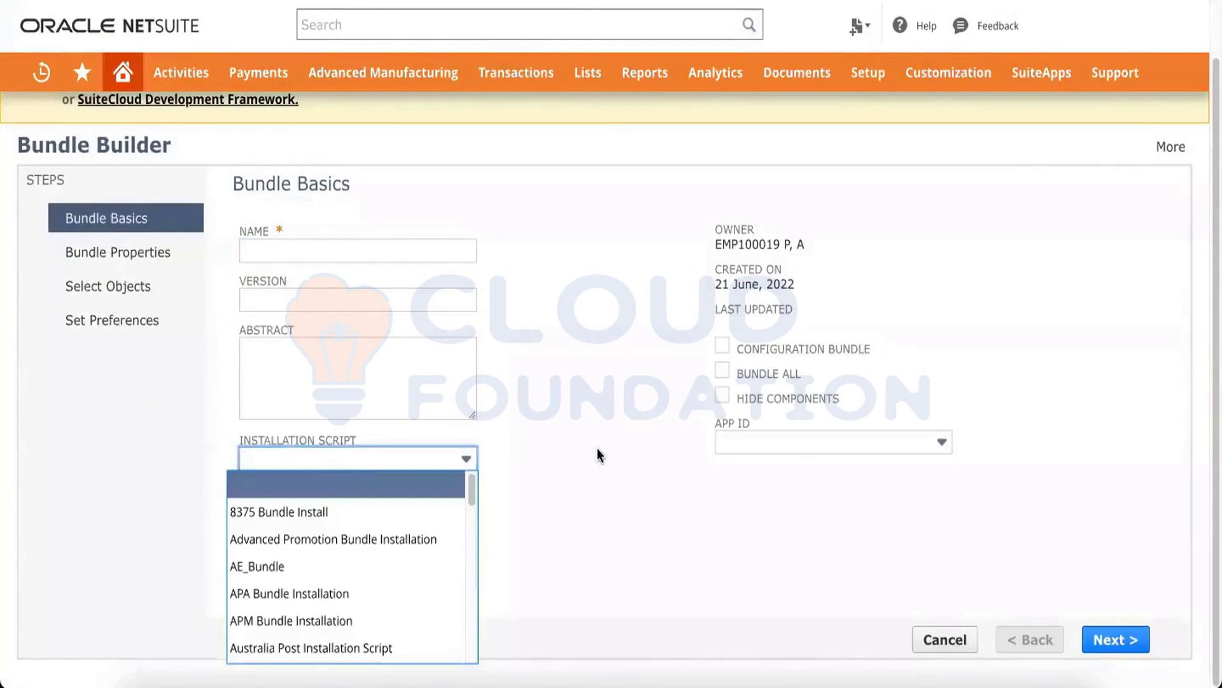
pyautogui.click(769, 449)
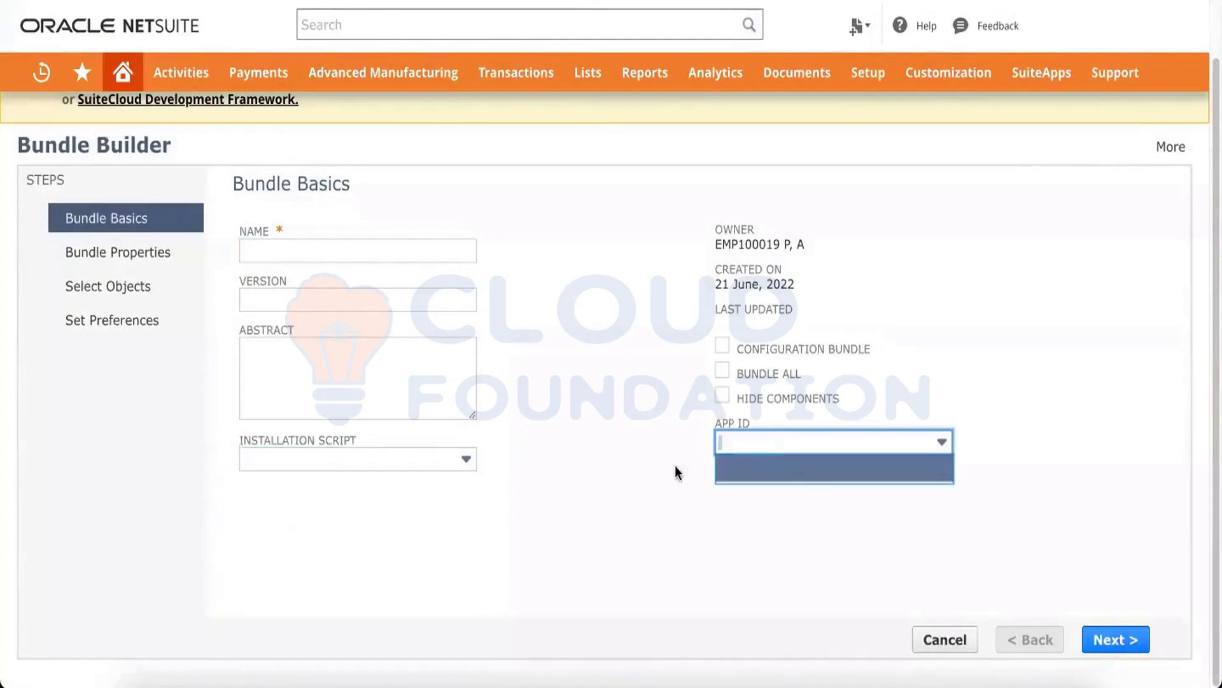
pyautogui.click(627, 472)
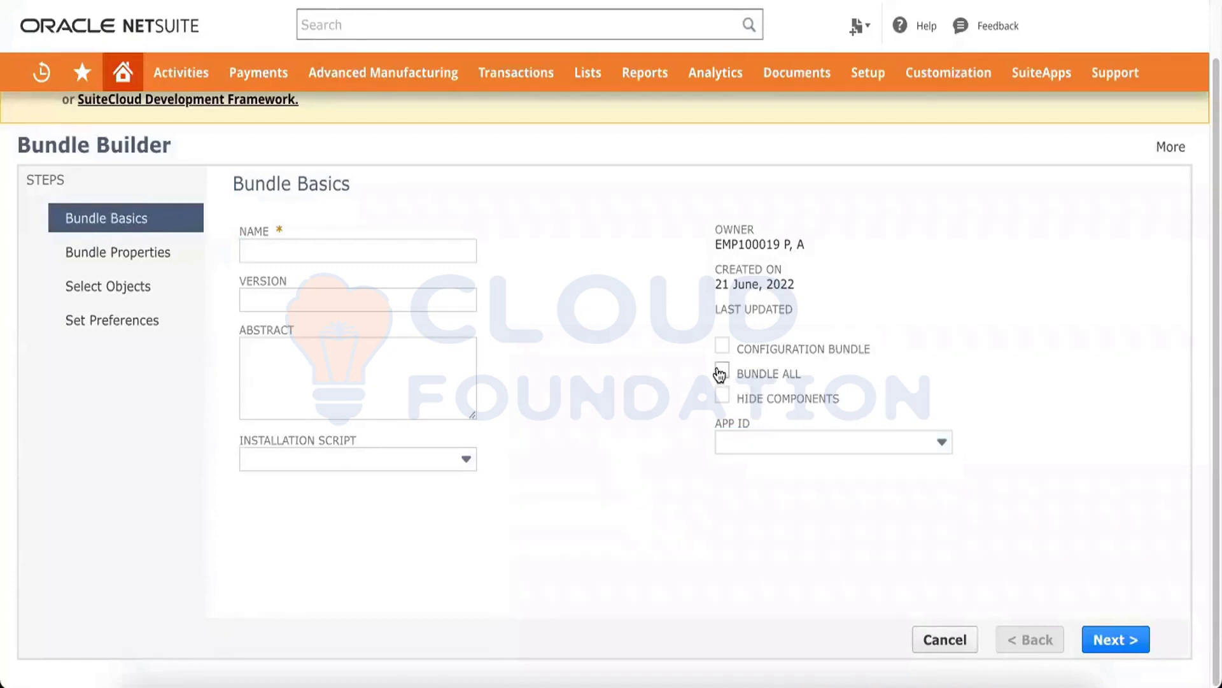
# Name the bundle "test bundle" and continue to its properties
pyautogui.click(357, 255)
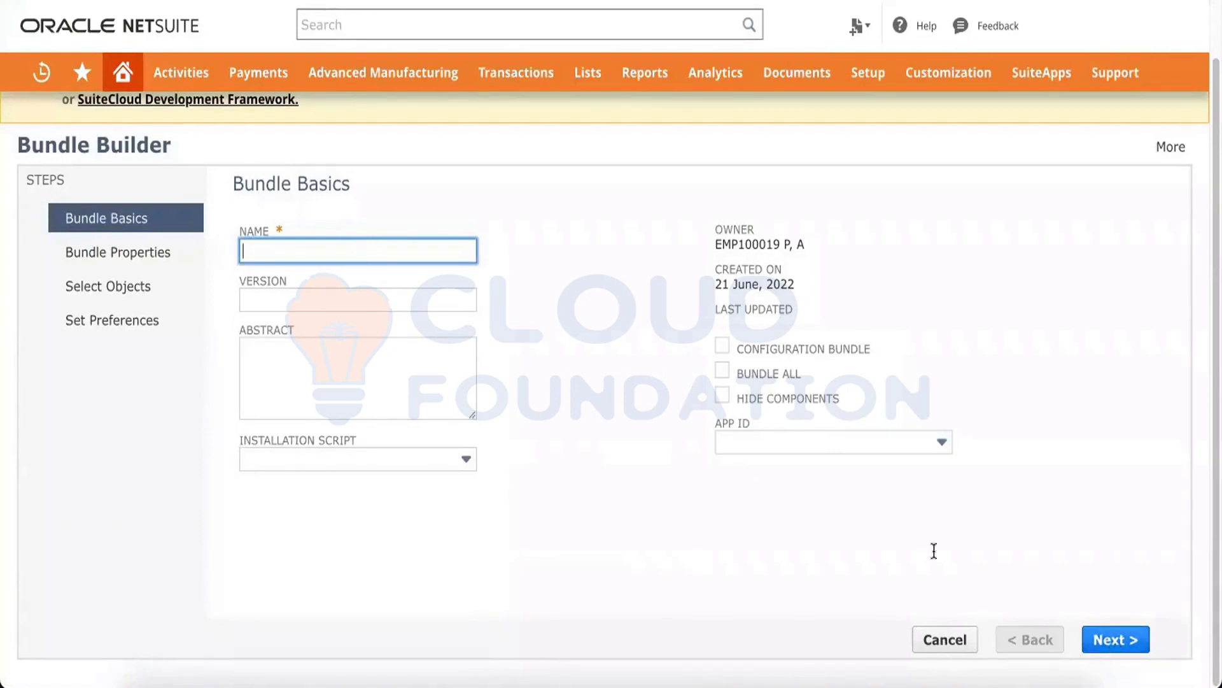
pyautogui.write('test bundle')
pyautogui.click(1100, 633)
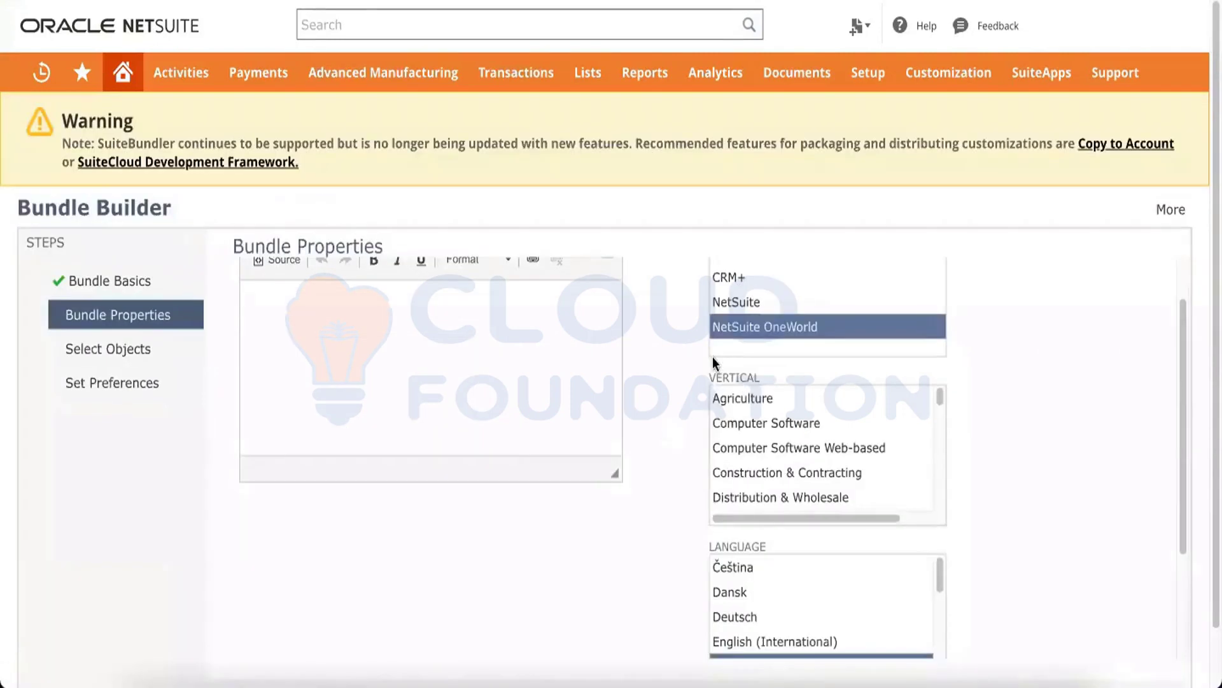
# Expand the bundle's Terms of Service, require acceptance of the terms, and continue to object selection
pyautogui.scroll(2, 464, 388)
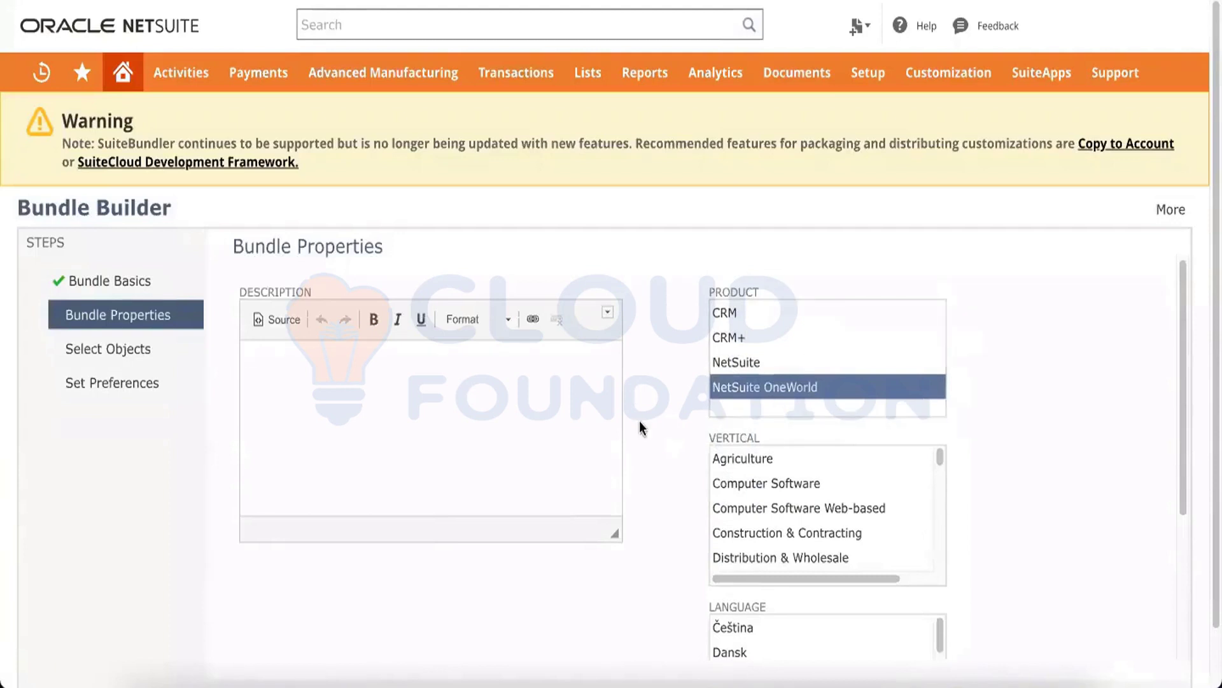
pyautogui.scroll(-1, 639, 421)
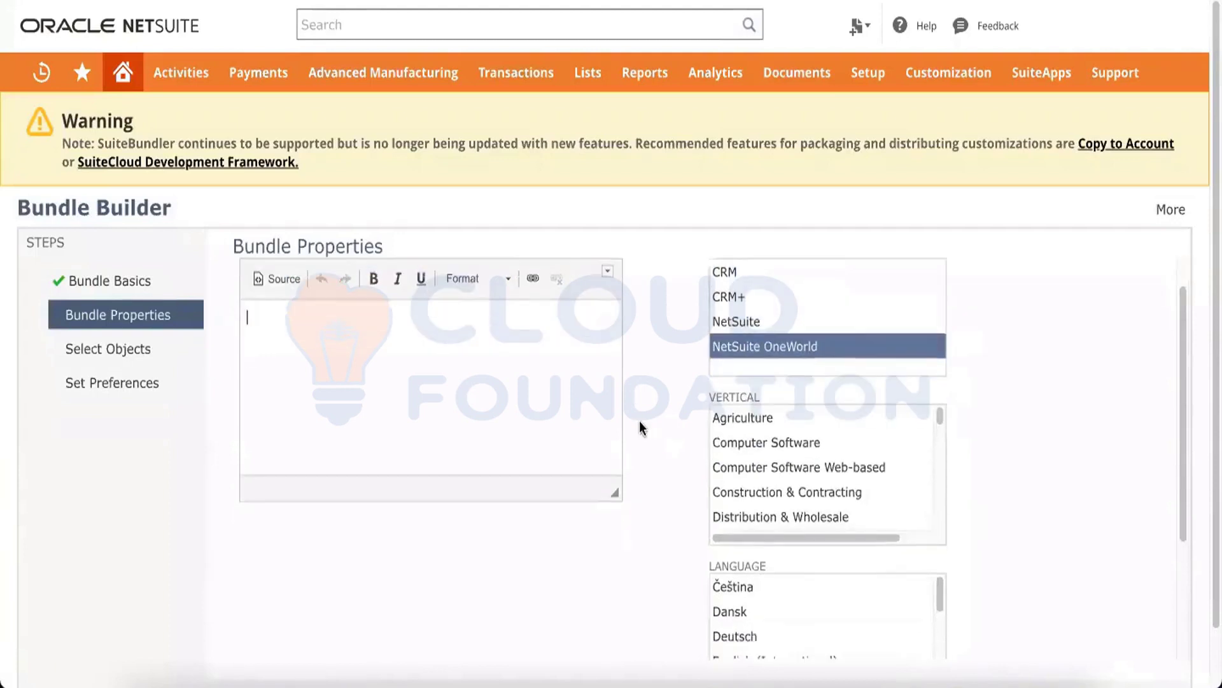
pyautogui.scroll(-4, 639, 416)
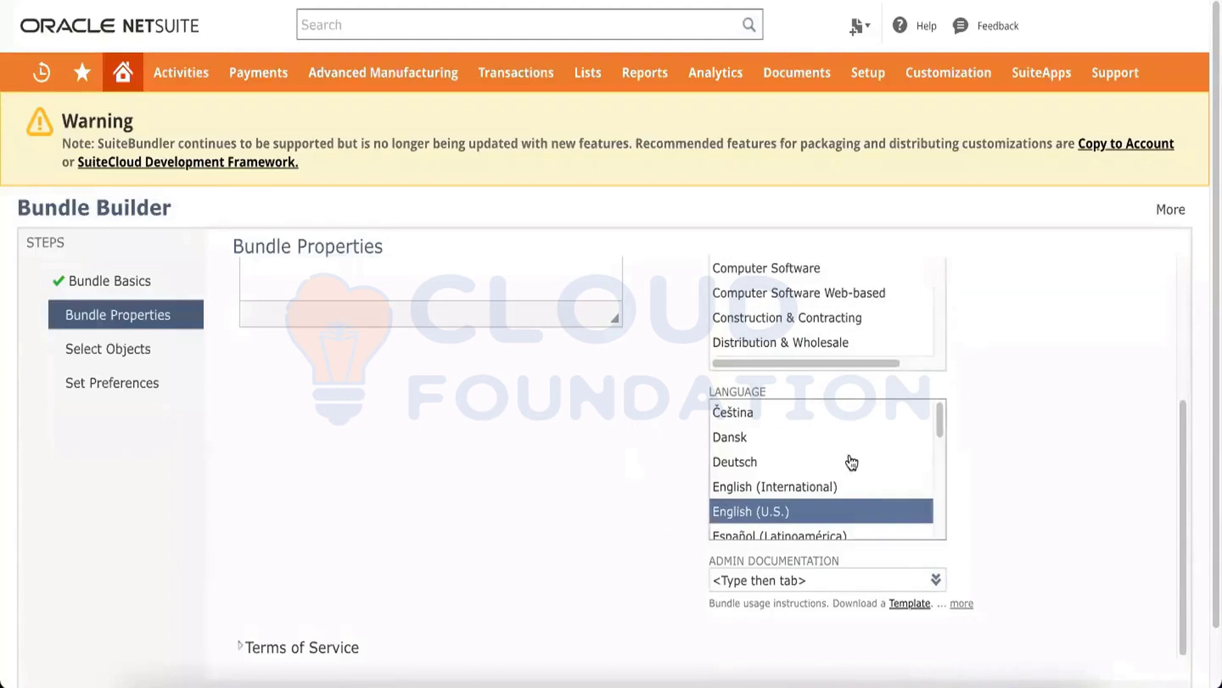
pyautogui.click(239, 645)
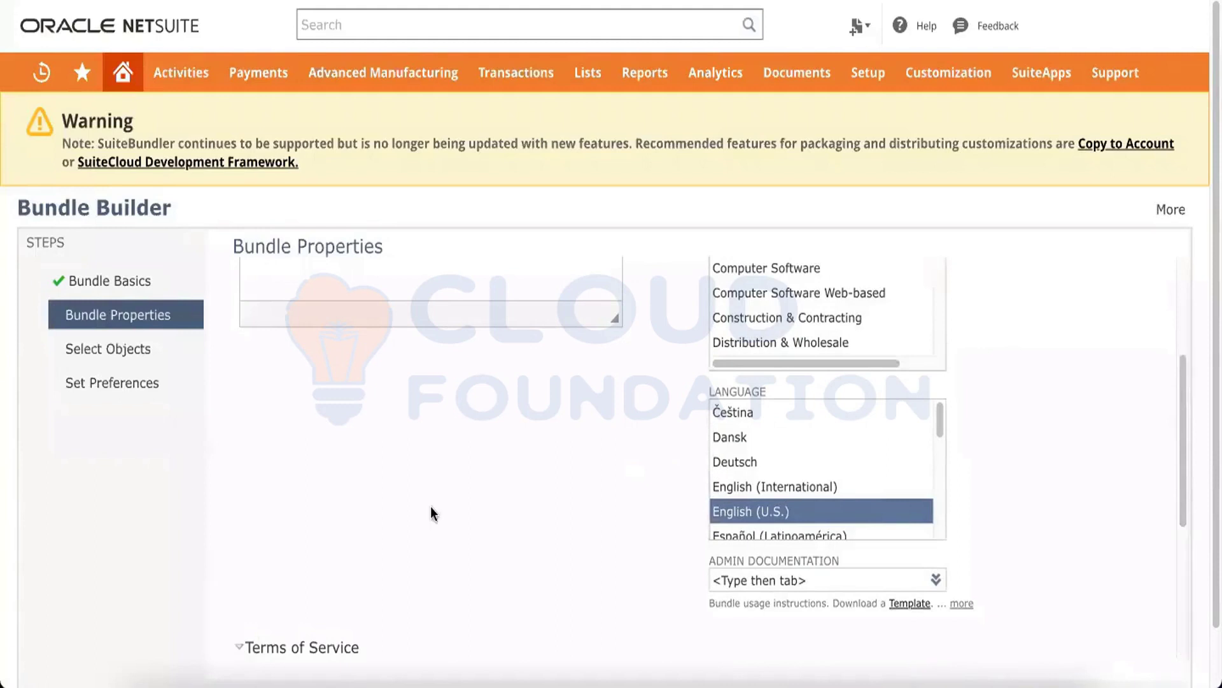
pyautogui.scroll(-6, 430, 510)
pyautogui.click(246, 385)
pyautogui.scroll(-1, 726, 467)
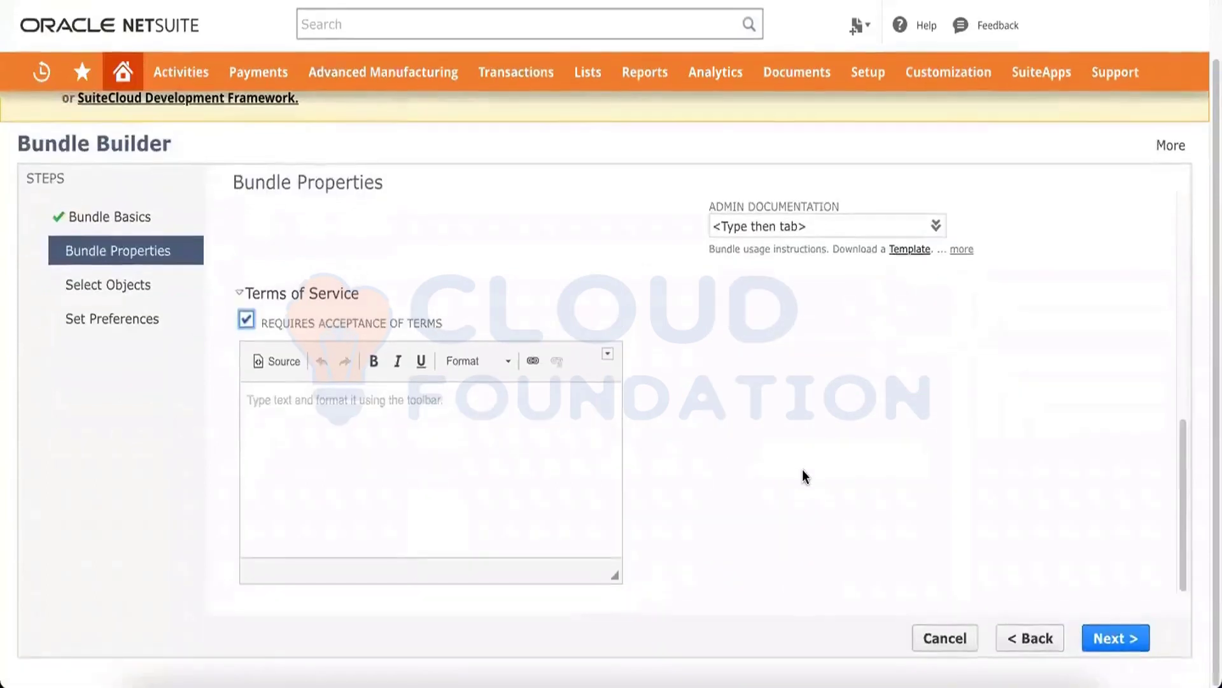
pyautogui.click(1114, 637)
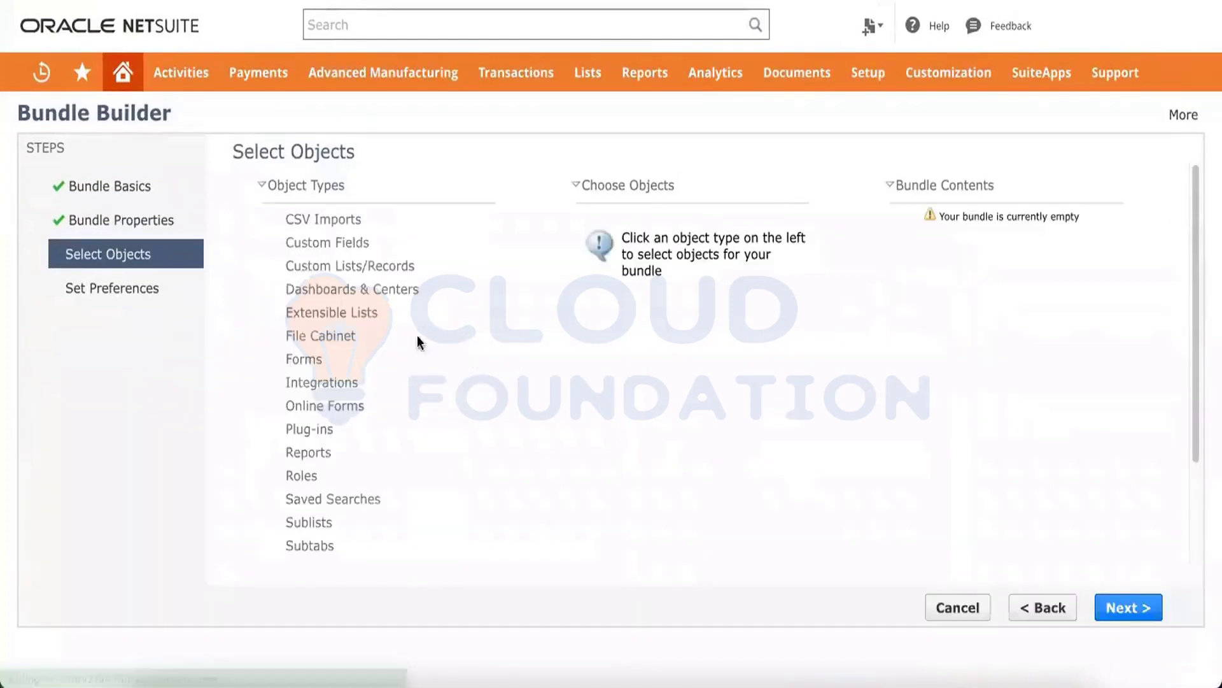
# Expand the SuiteScripts object type and list its Client scripts for the bundle
pyautogui.scroll(-3, 373, 316)
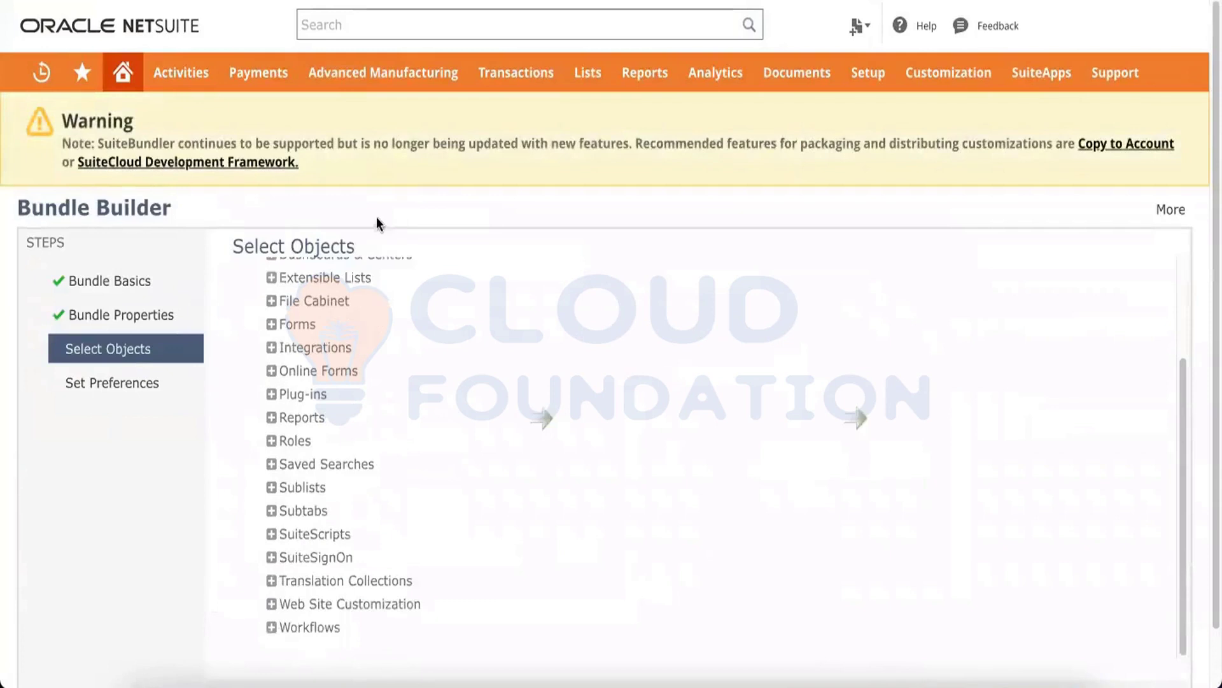
pyautogui.scroll(-2, 376, 218)
pyautogui.scroll(3, 373, 328)
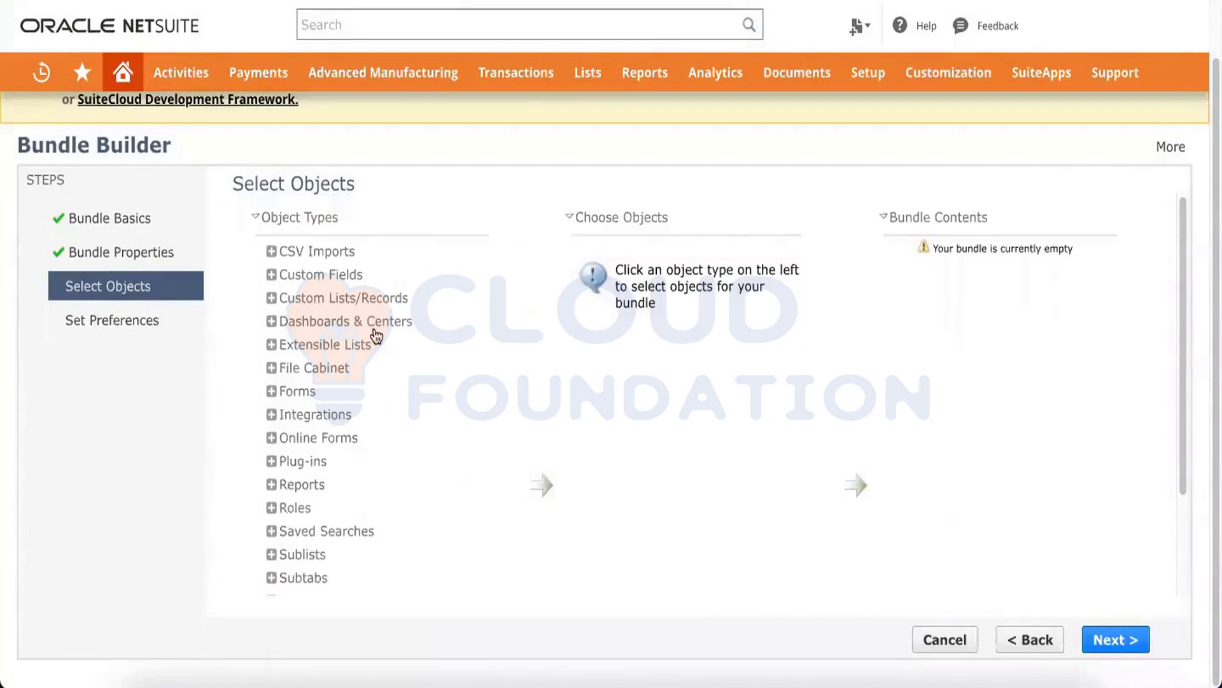
pyautogui.scroll(-3, 382, 293)
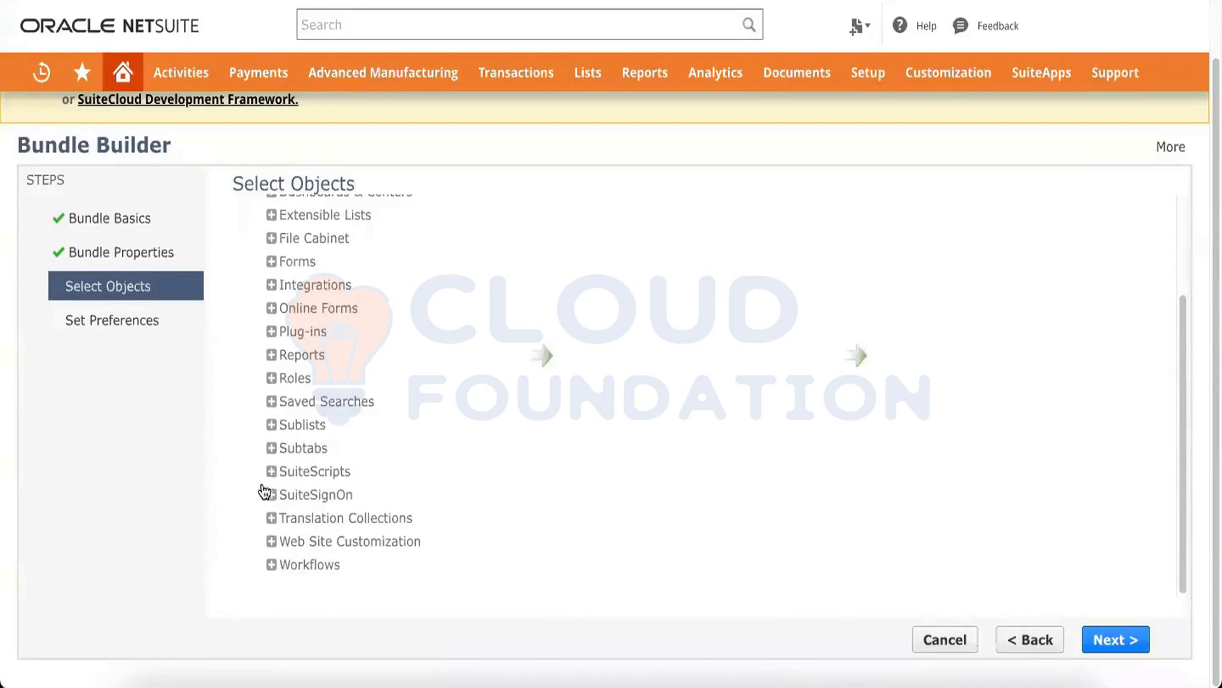
pyautogui.click(266, 471)
pyautogui.scroll(-1, 420, 438)
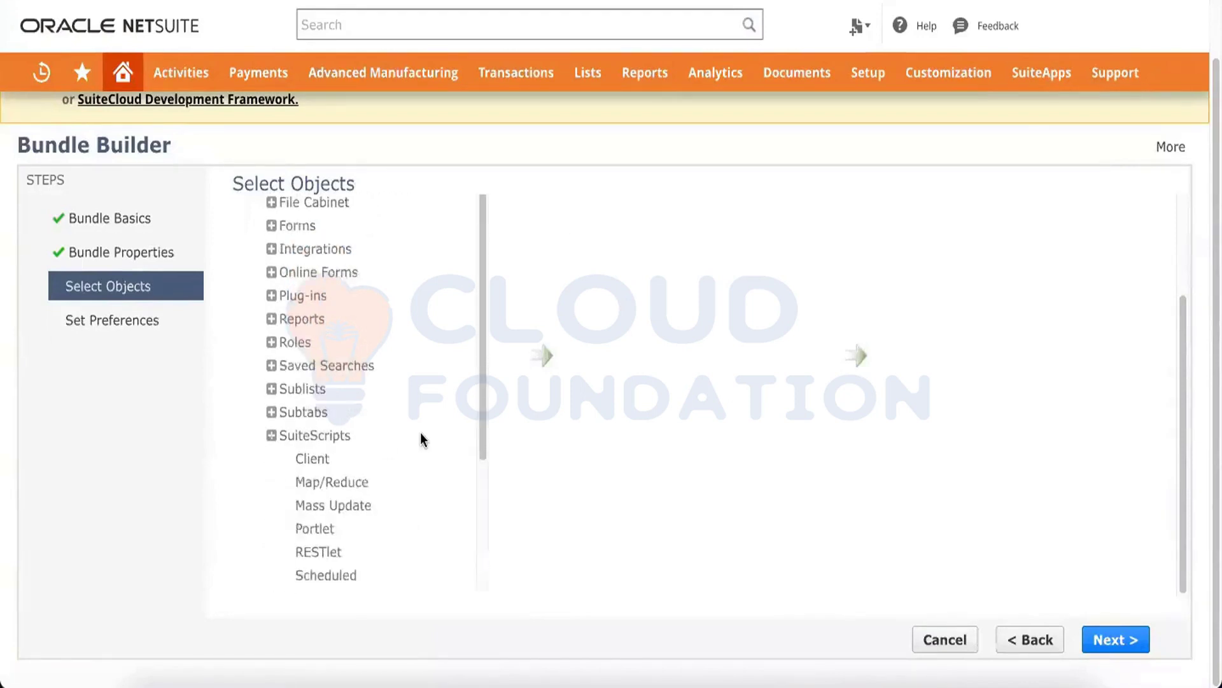
pyautogui.scroll(-1, 420, 440)
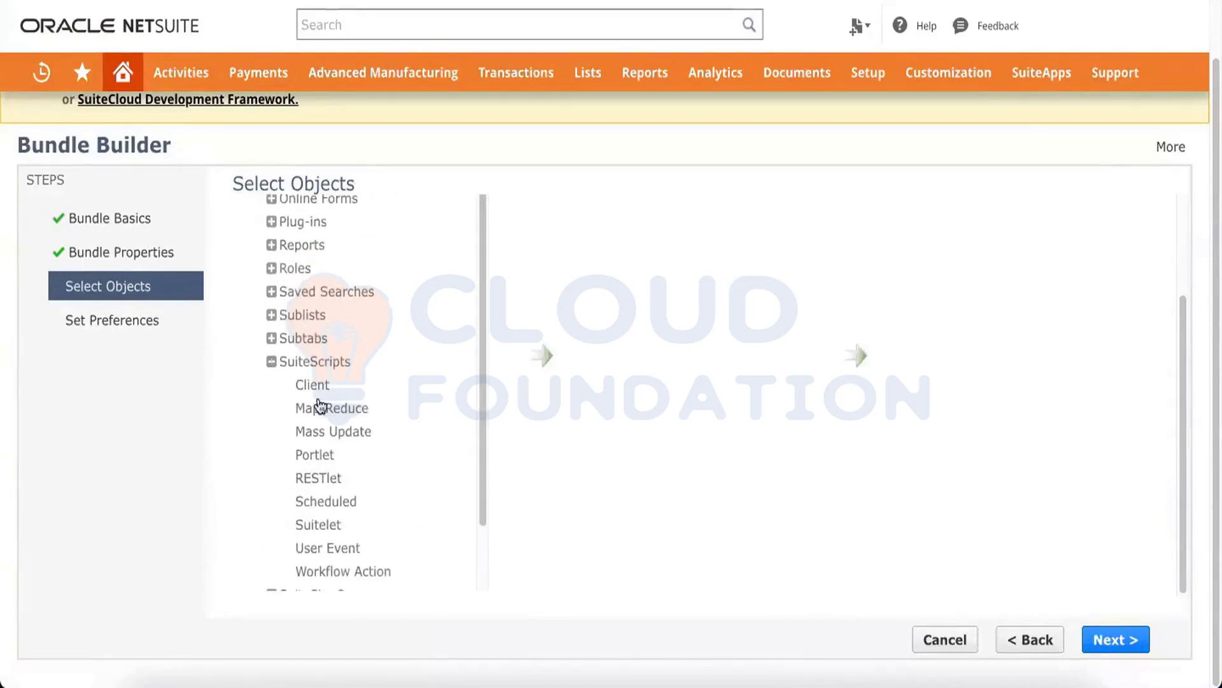
pyautogui.click(318, 387)
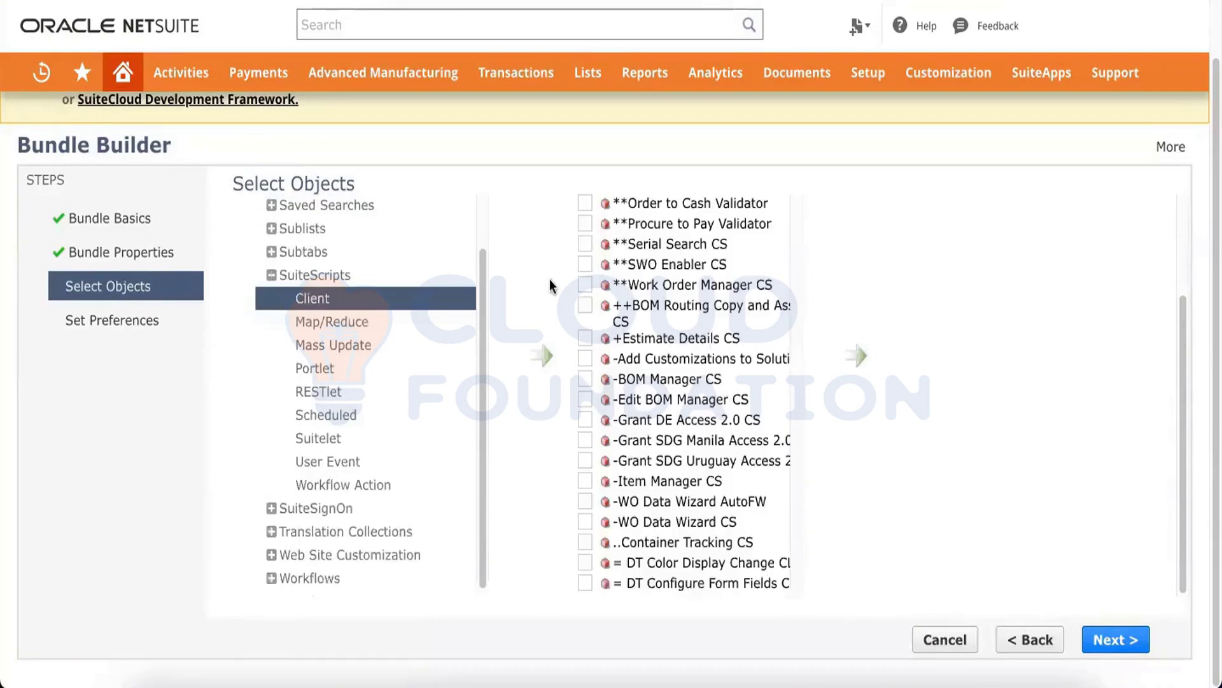
# Add the "++BOM Routing Copy and Assign CS" client script to the bundle and continue to the preferences
pyautogui.scroll(3, 659, 257)
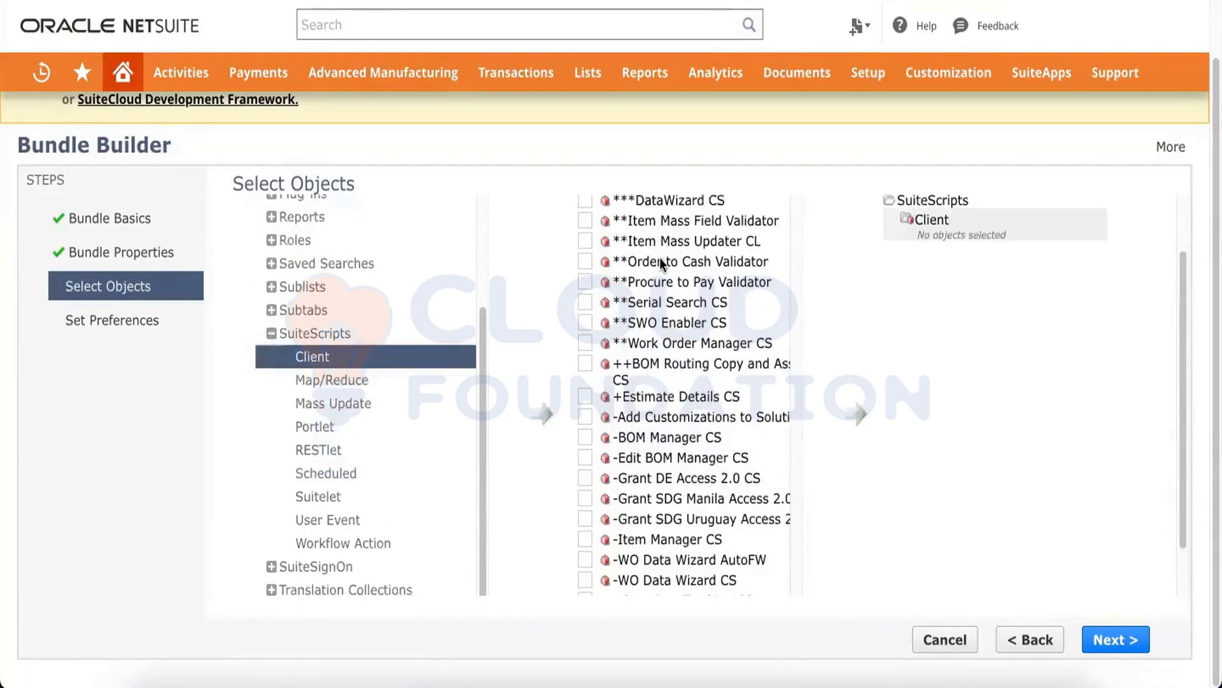
pyautogui.scroll(-20, 668, 412)
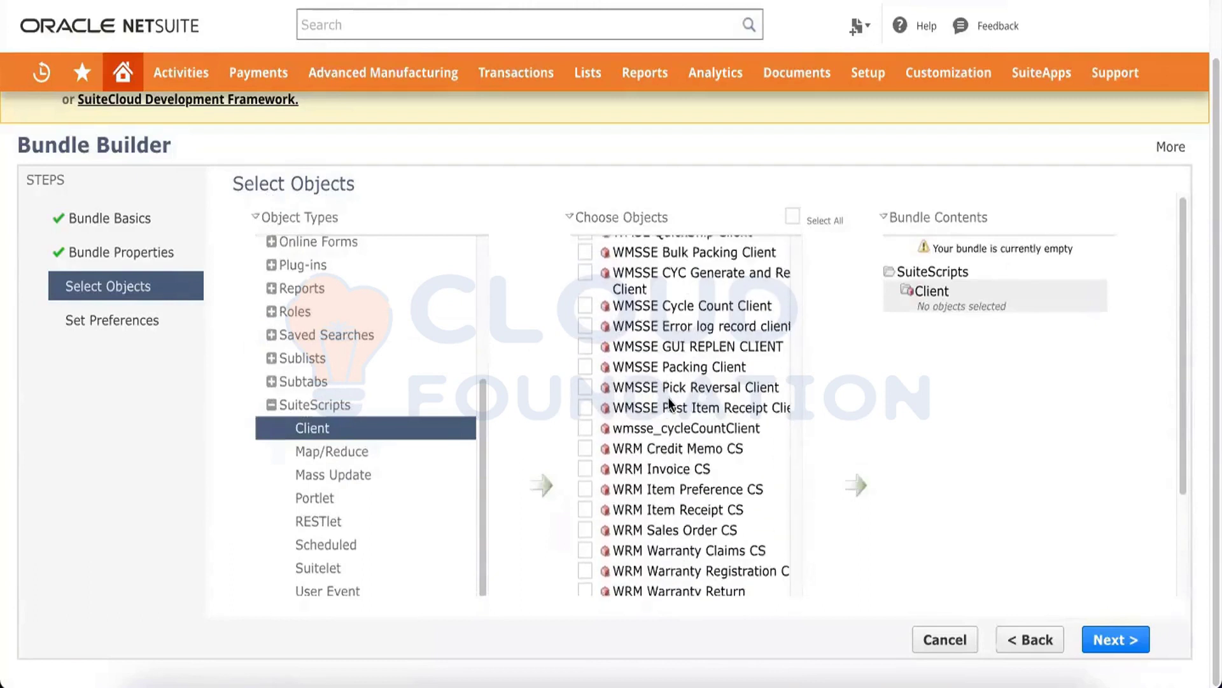
pyautogui.scroll(-3, 854, 342)
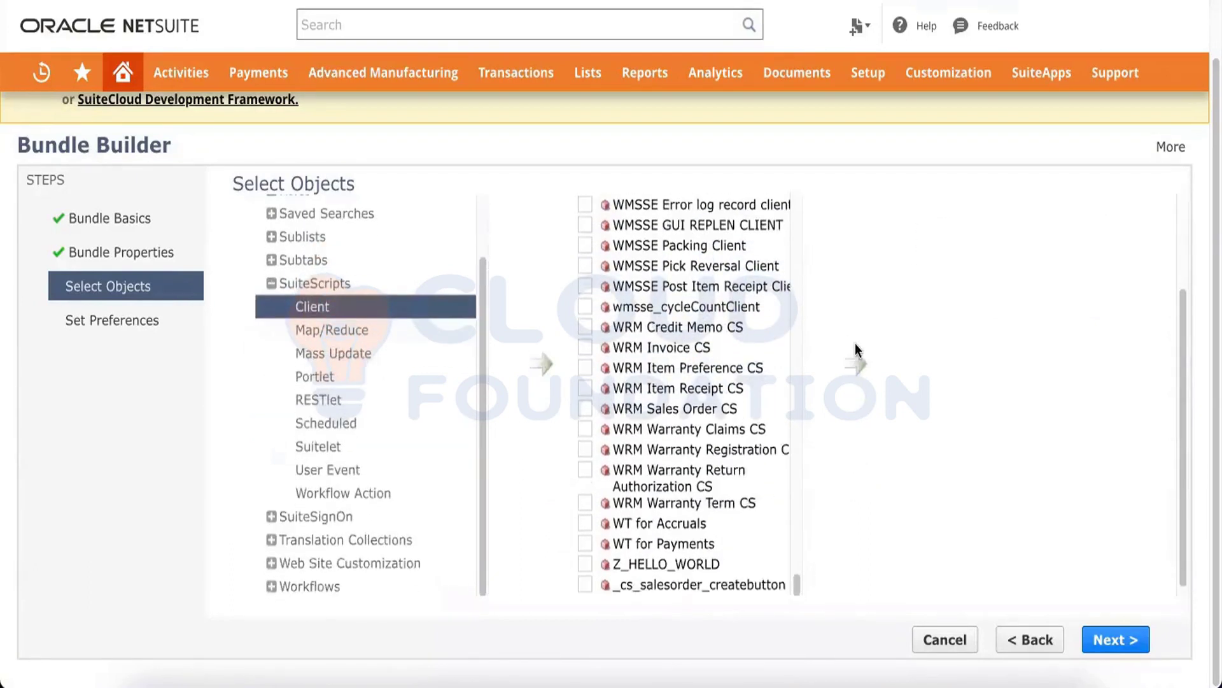
pyautogui.scroll(10, 671, 354)
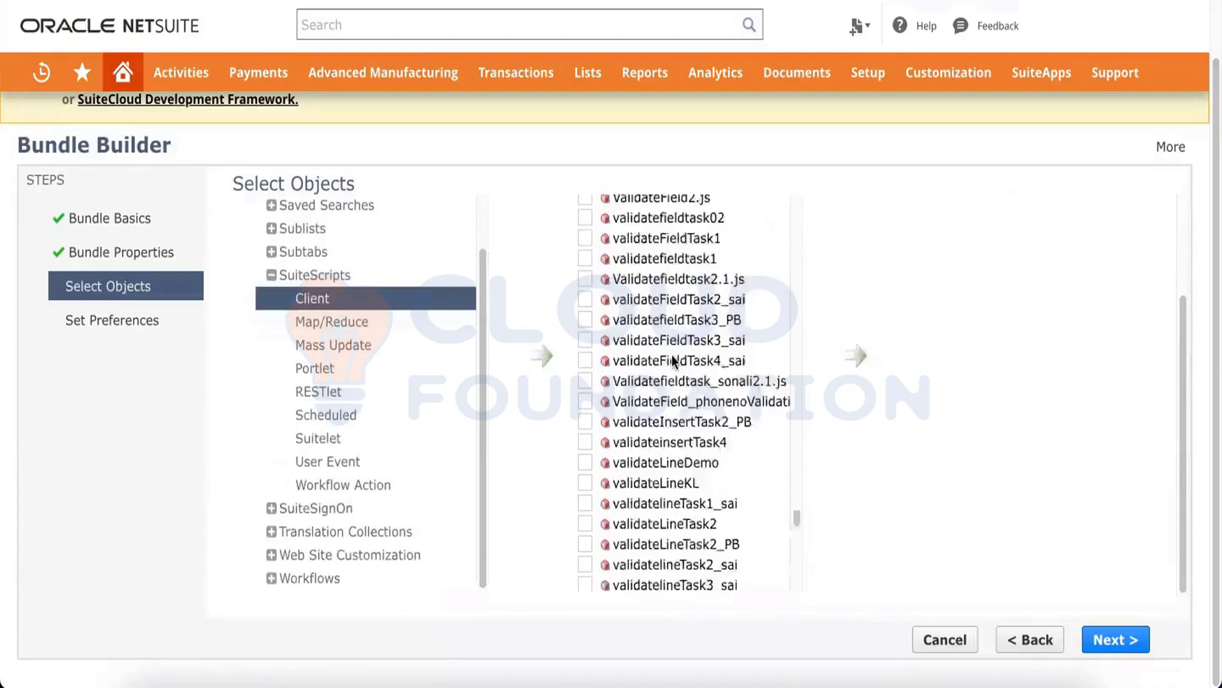
pyautogui.scroll(15, 671, 354)
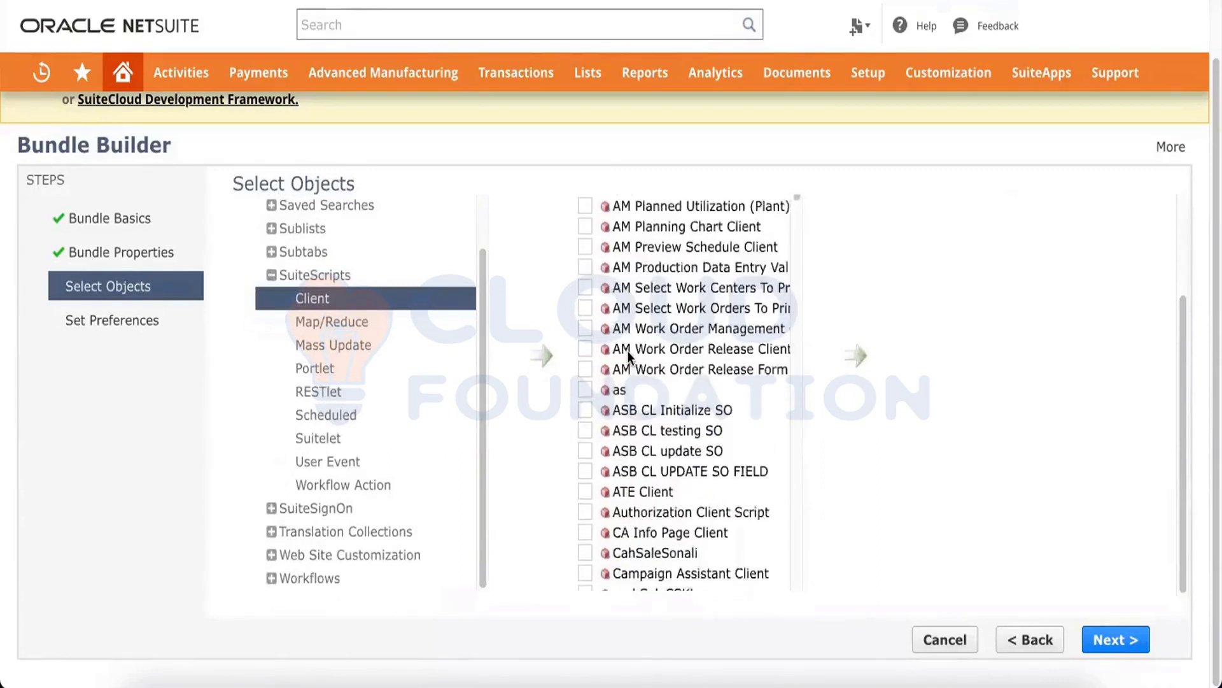
pyautogui.scroll(10, 628, 355)
pyautogui.click(585, 307)
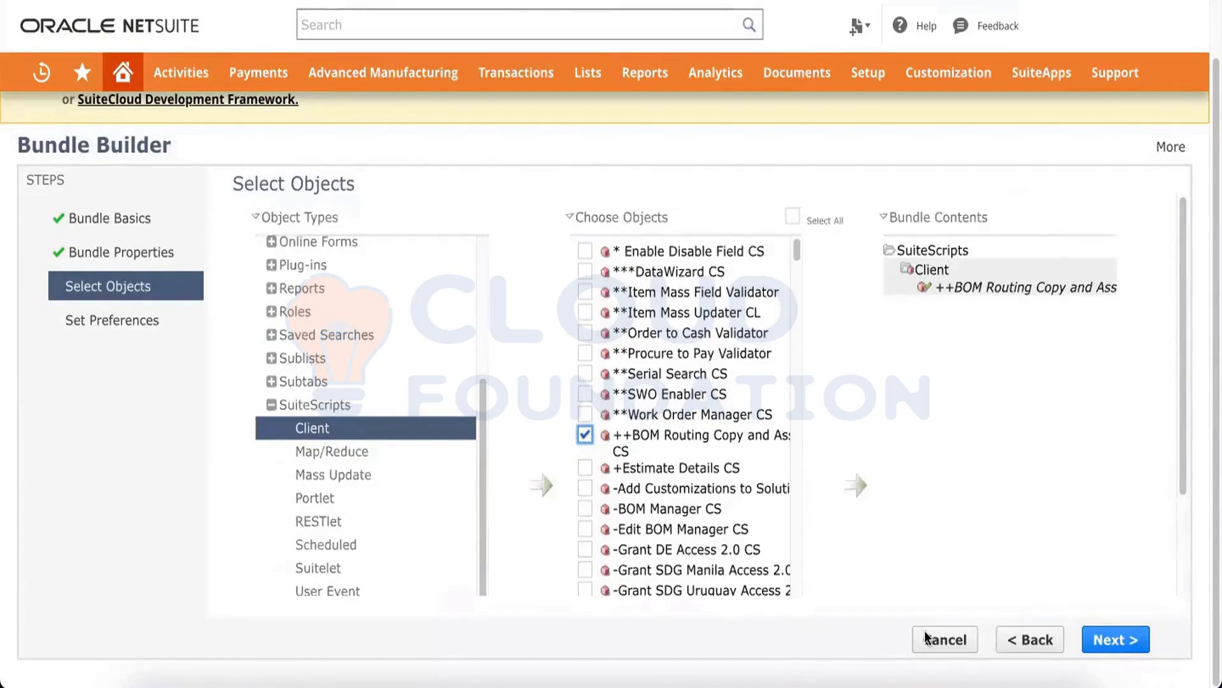
pyautogui.tripleClick(947, 214)
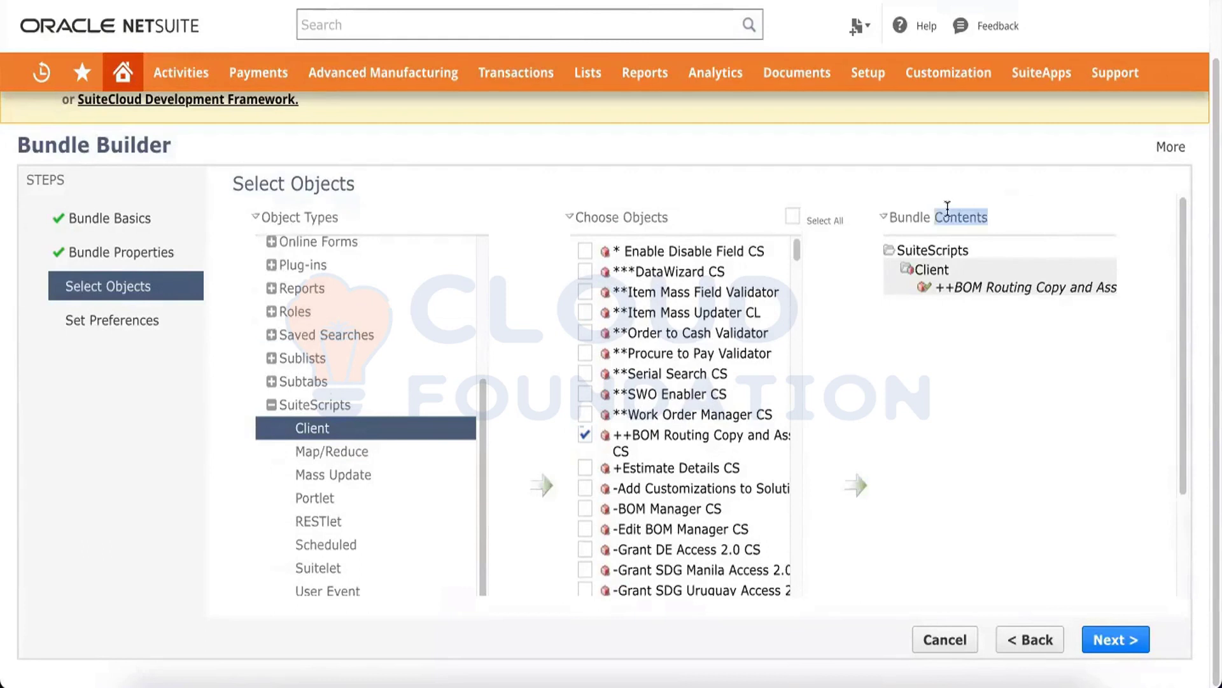
pyautogui.click(1043, 417)
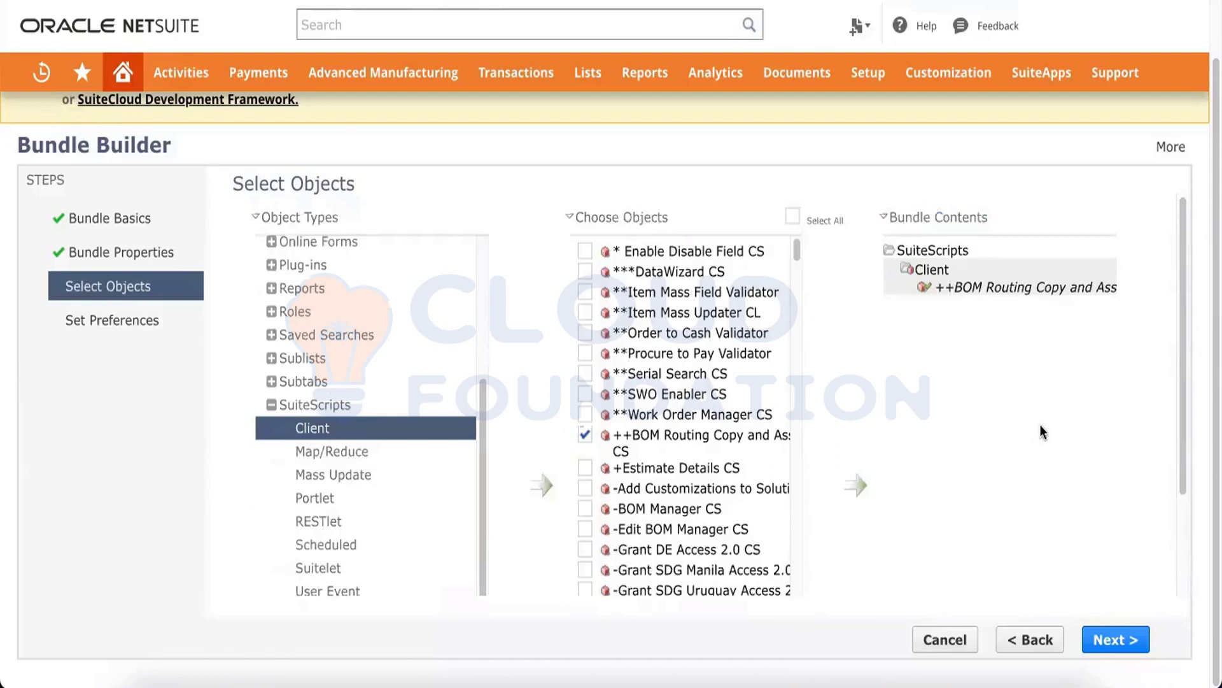
pyautogui.click(1094, 647)
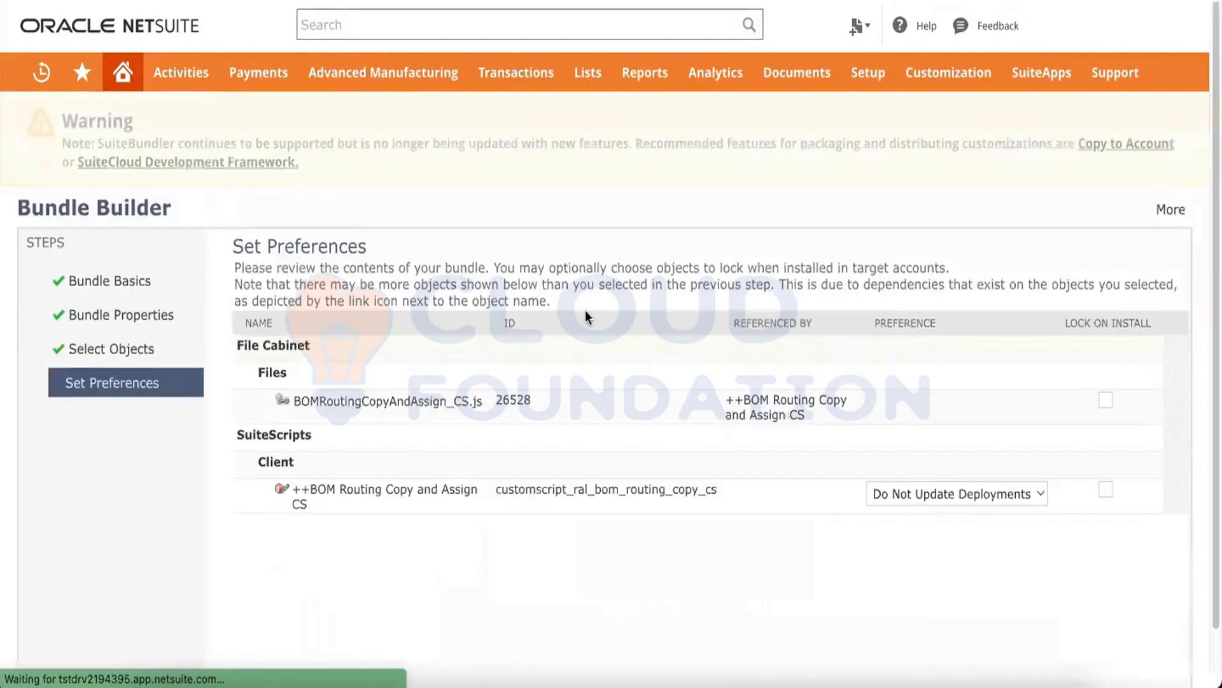
# Review the bundled script file and client script, and inspect the deployment update options offered for the client script
pyautogui.moveTo(303, 403); pyautogui.dragTo(480, 399)
pyautogui.click(481, 399)
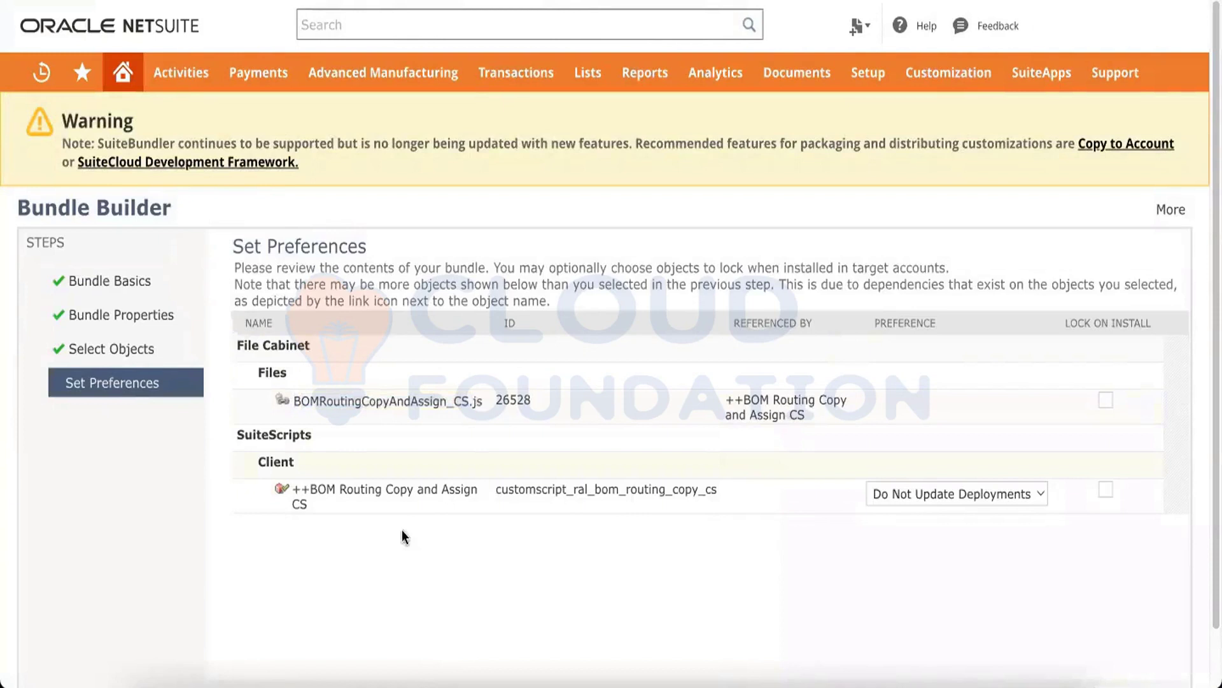
pyautogui.tripleClick(396, 501)
pyautogui.click(545, 501)
pyautogui.click(948, 487)
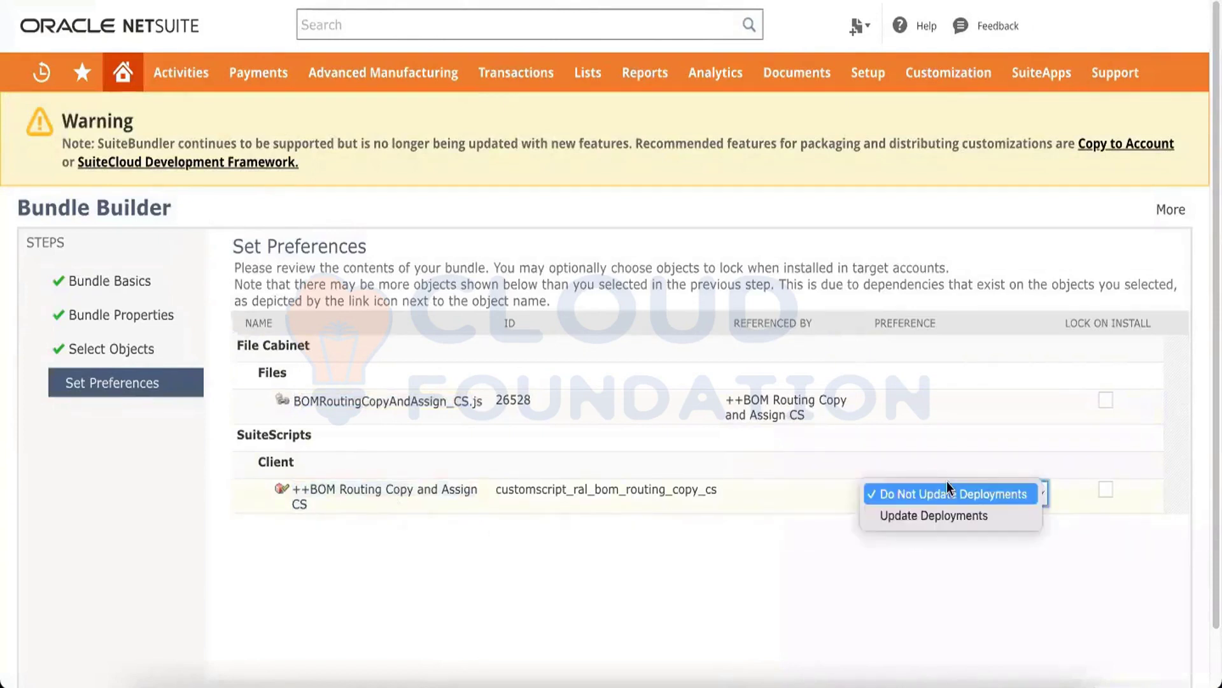
pyautogui.click(946, 483)
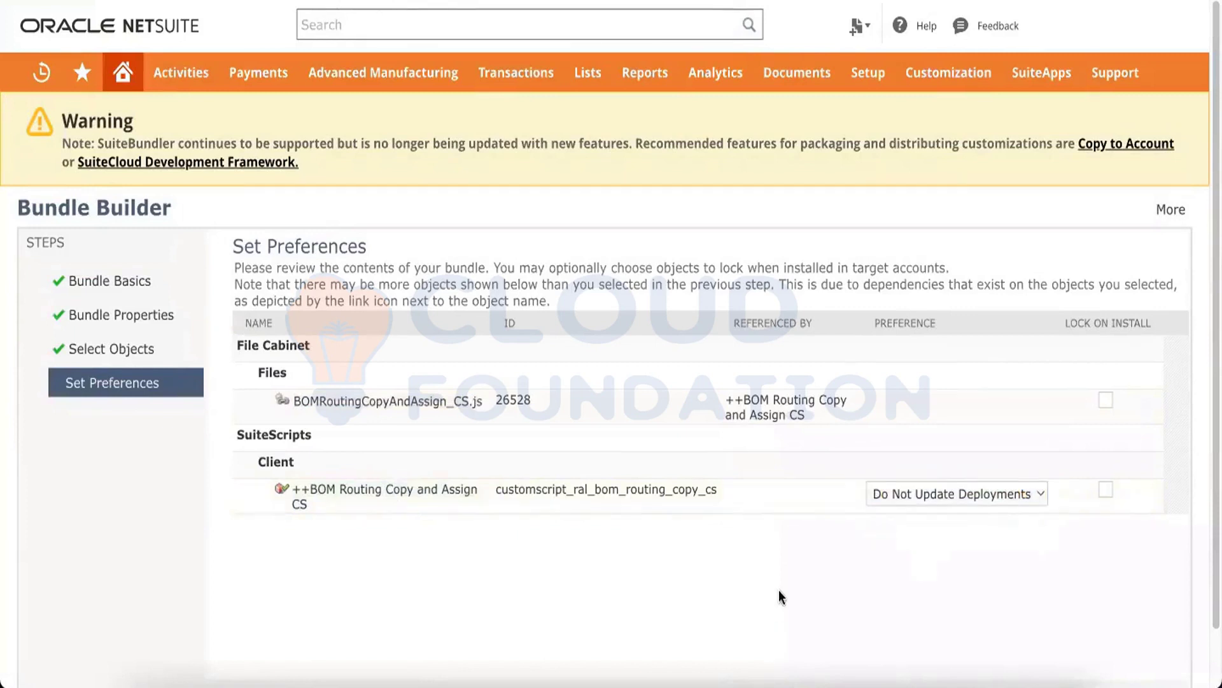
# Recheck the bundled file and client script names, and cancel the bundle builder without saving
pyautogui.scroll(-2, 778, 590)
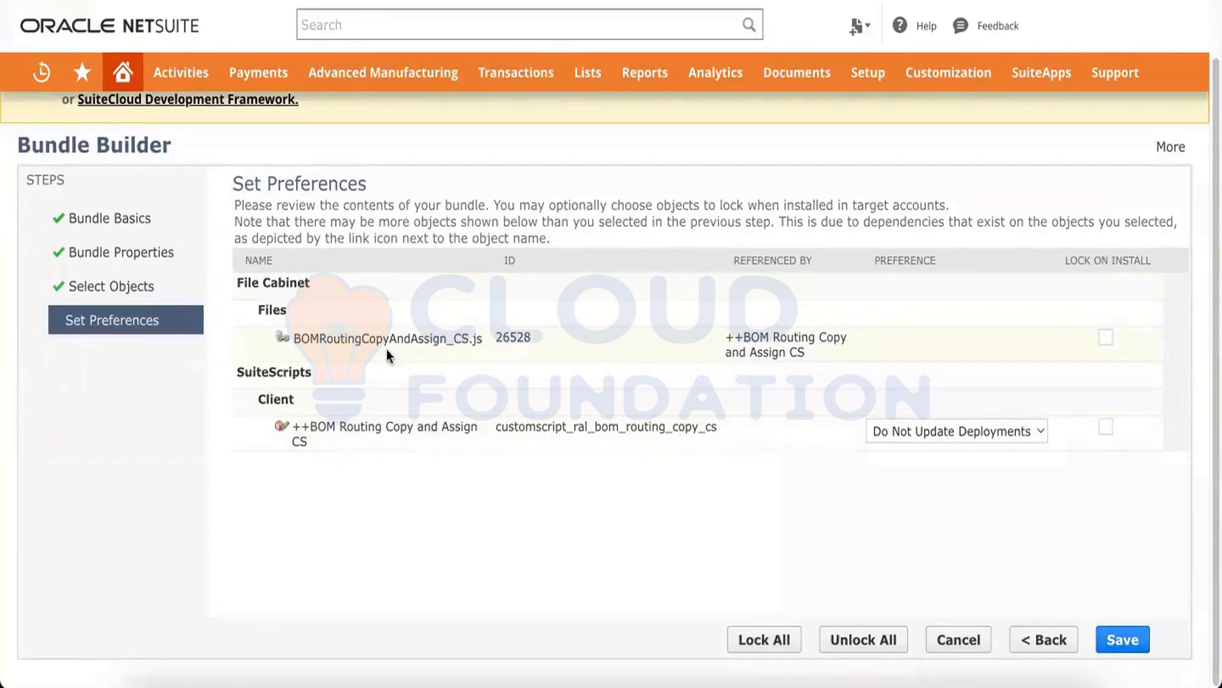
pyautogui.doubleClick(409, 335)
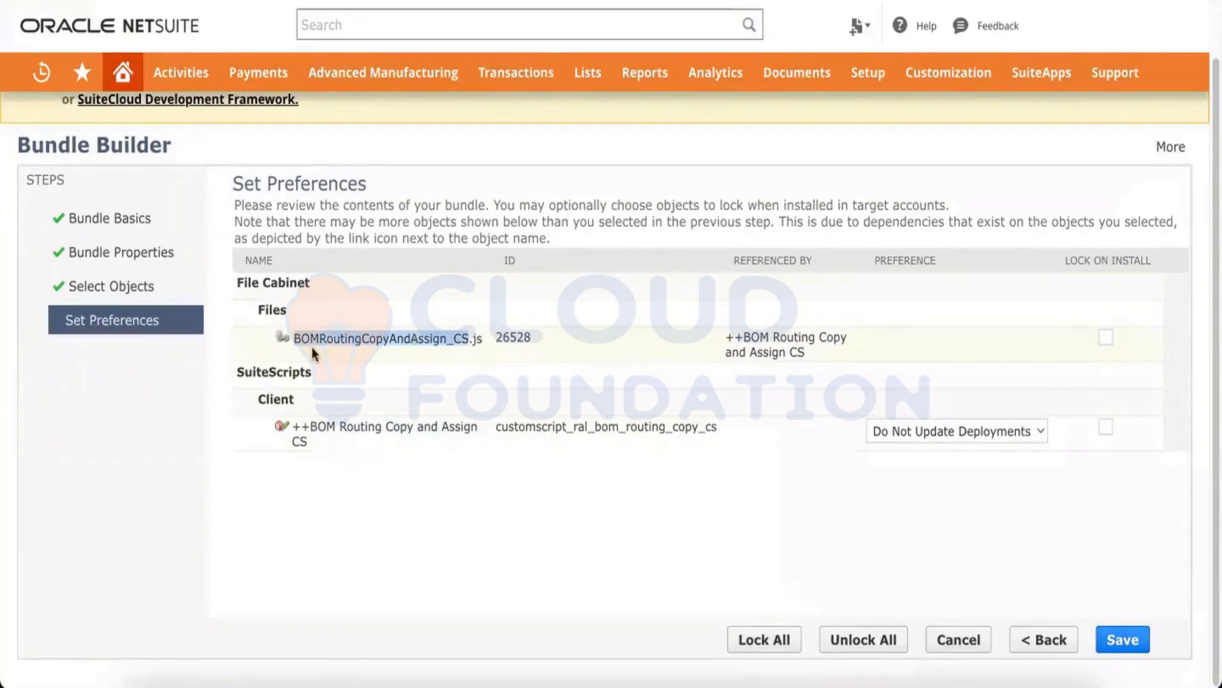
pyautogui.doubleClick(367, 425)
pyautogui.click(414, 495)
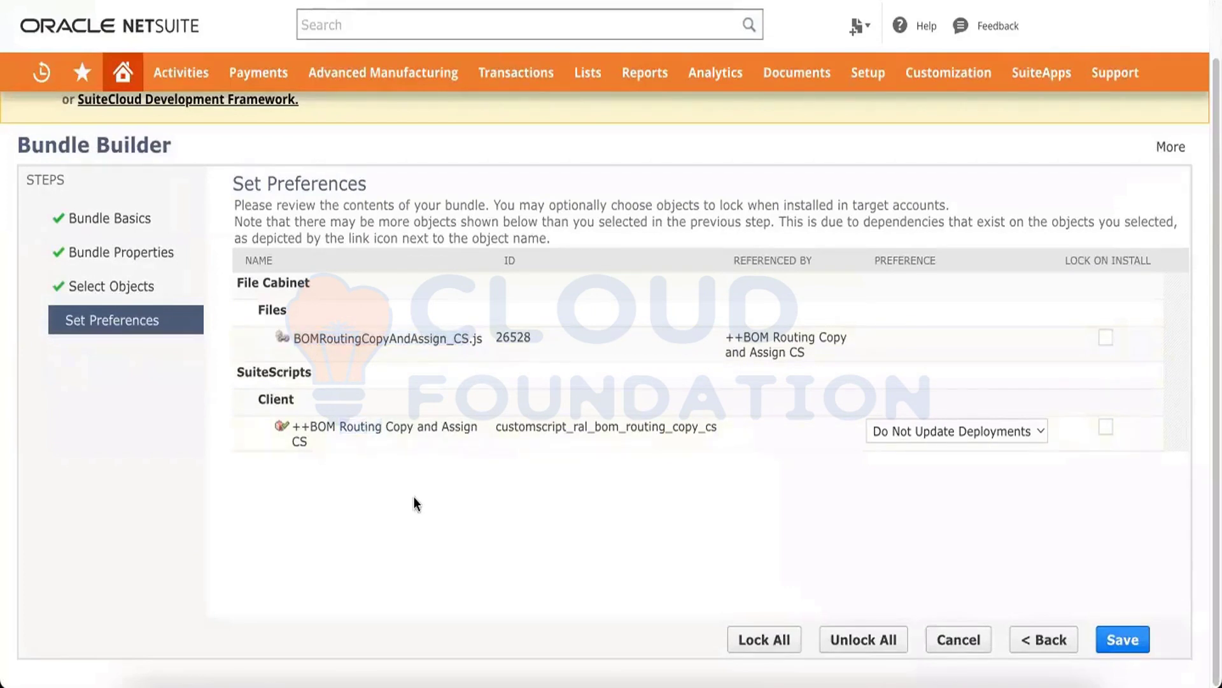
pyautogui.click(976, 644)
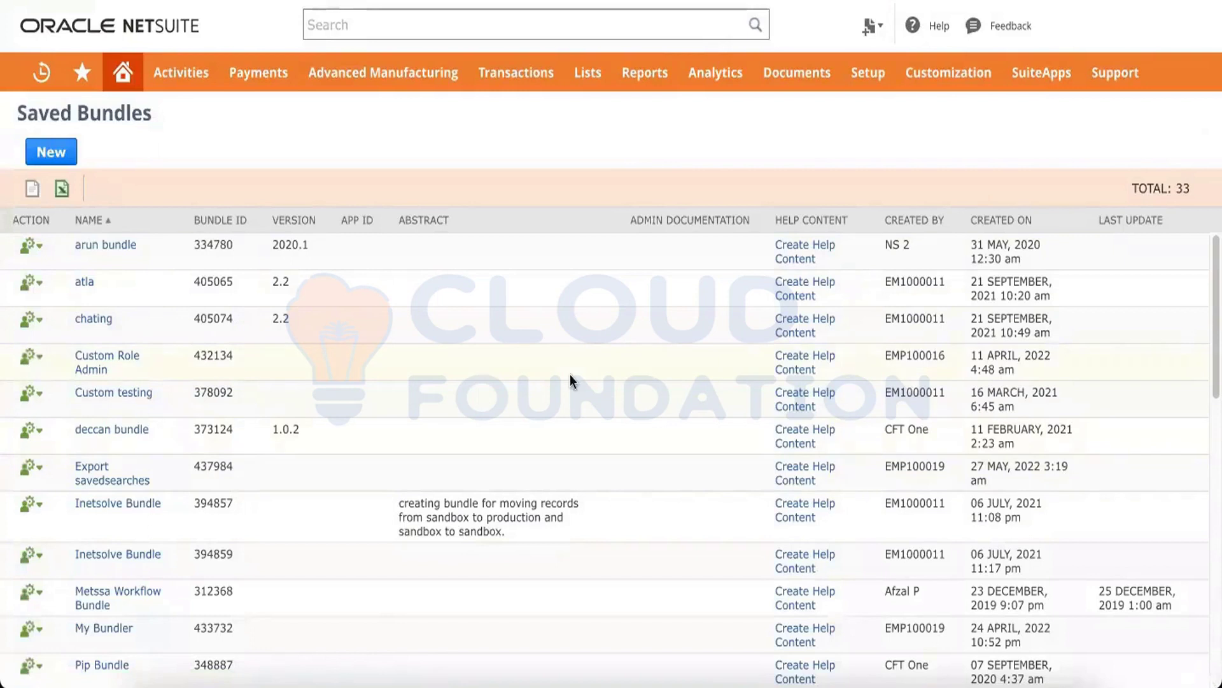
# Open the availability settings of the first saved bundle and inspect its sharing level and shared account IDs
pyautogui.moveTo(40, 248)
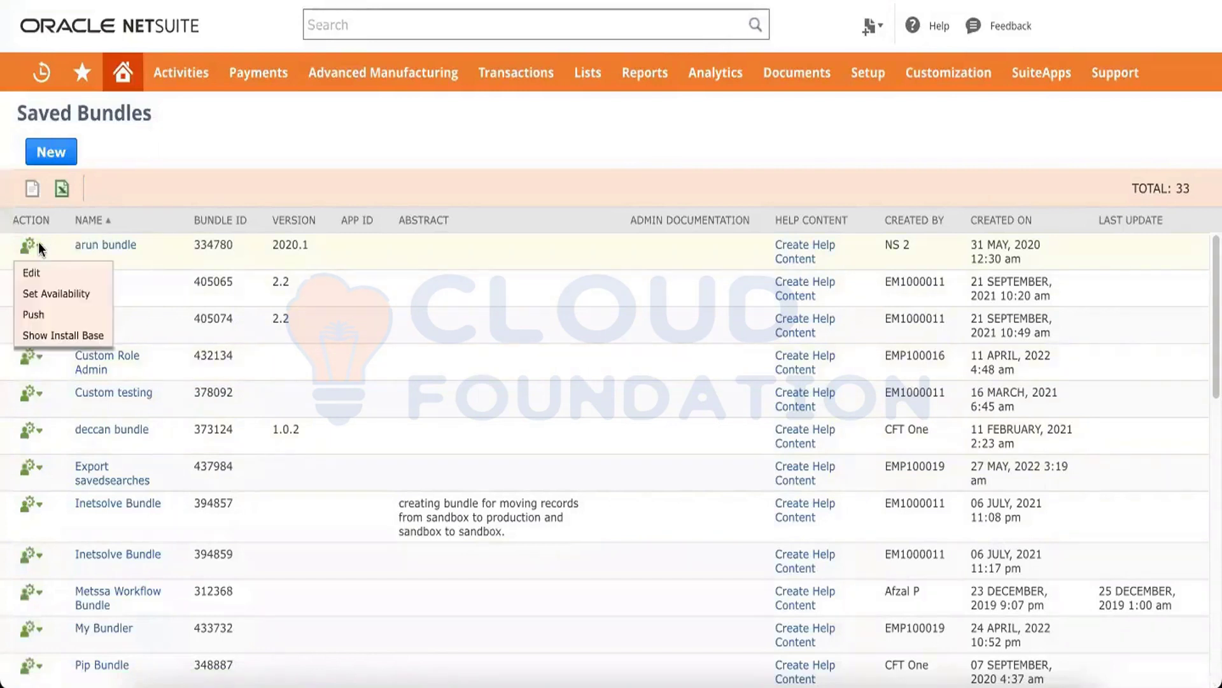
pyautogui.click(53, 294)
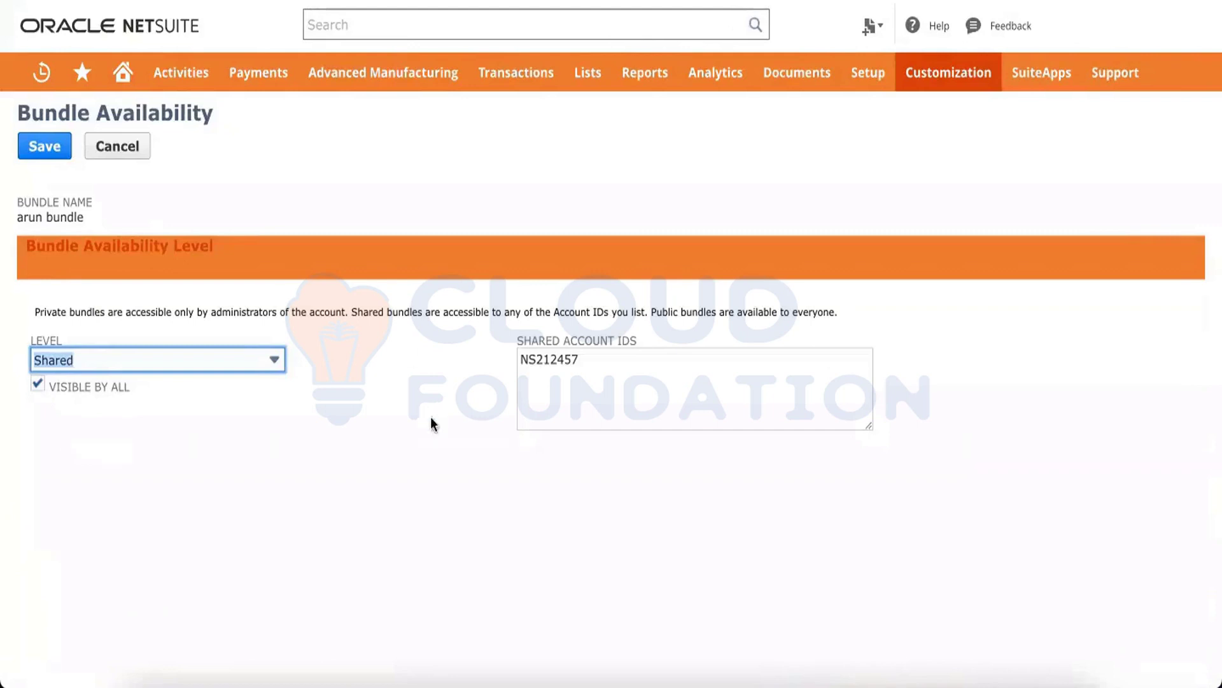
pyautogui.click(444, 487)
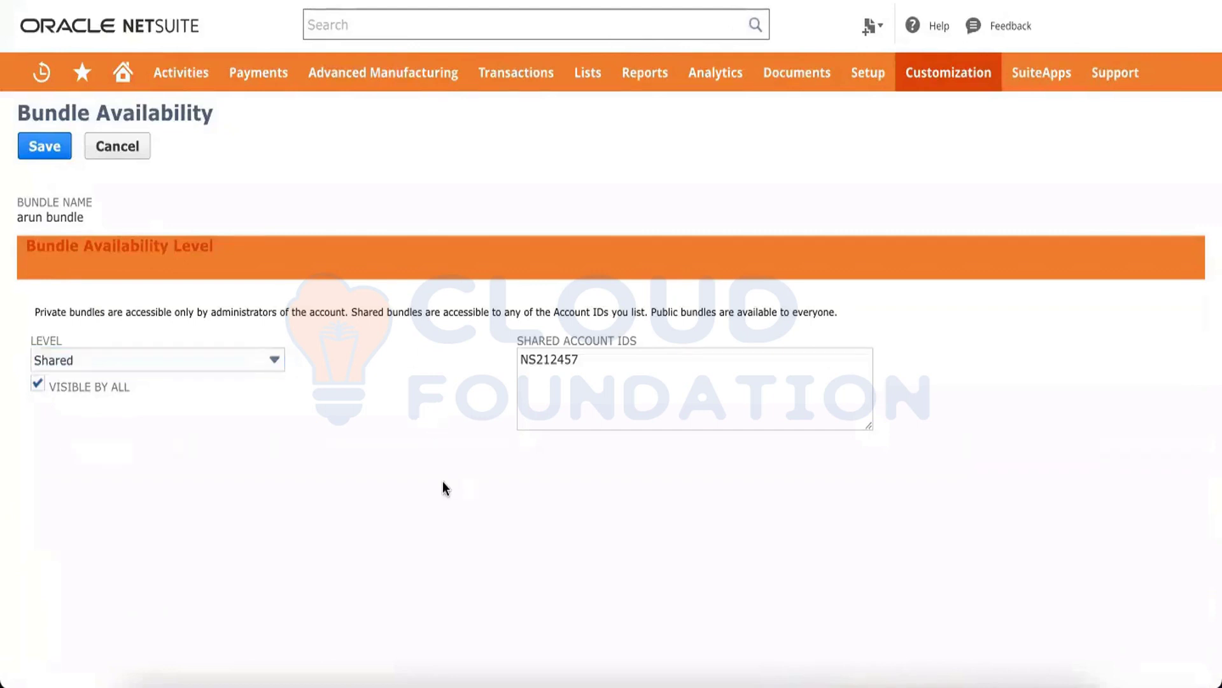
pyautogui.click(136, 357)
pyautogui.click(401, 465)
pyautogui.click(627, 367)
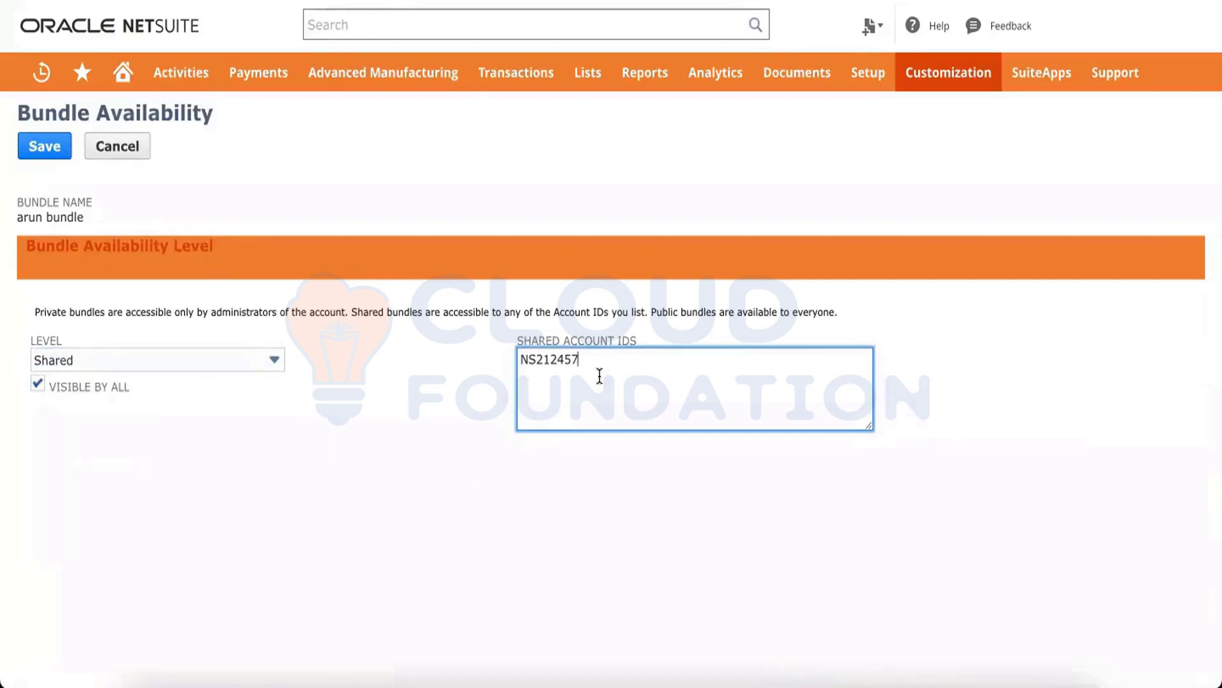
pyautogui.doubleClick(572, 361)
pyautogui.click(596, 361)
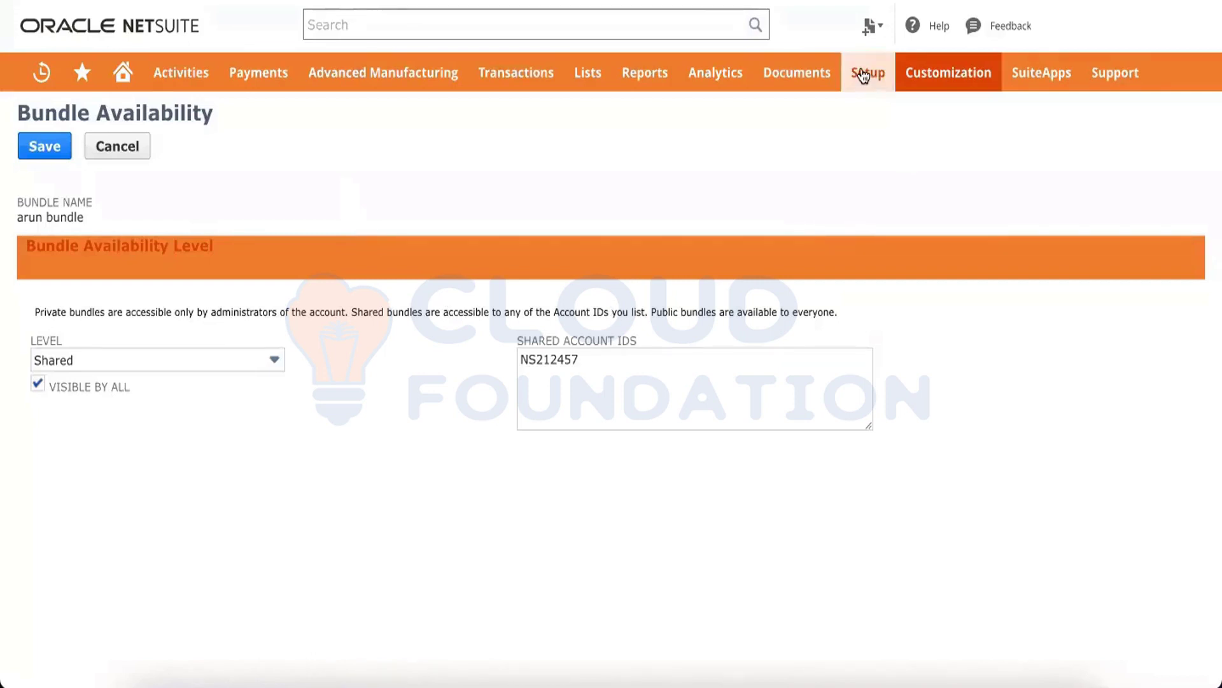
# Open Company Information in a separate browser tab and find the account ID by searching the page for "account"
pyautogui.moveTo(867, 88)
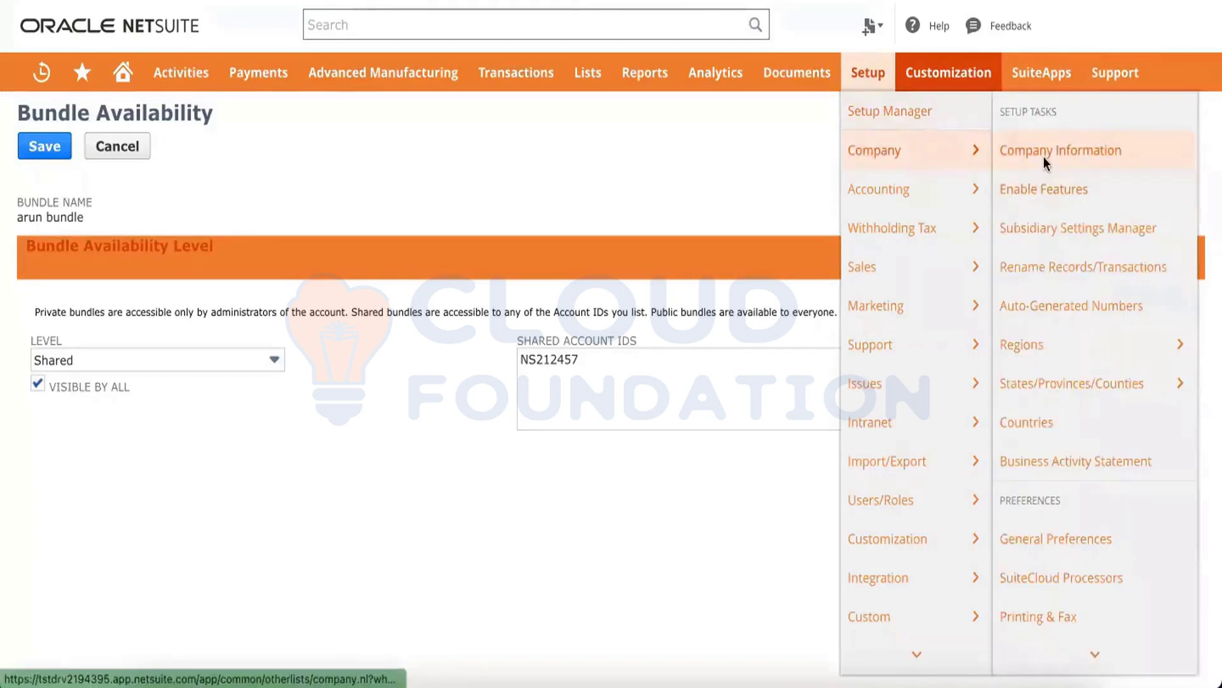
pyautogui.rightClick(1045, 157)
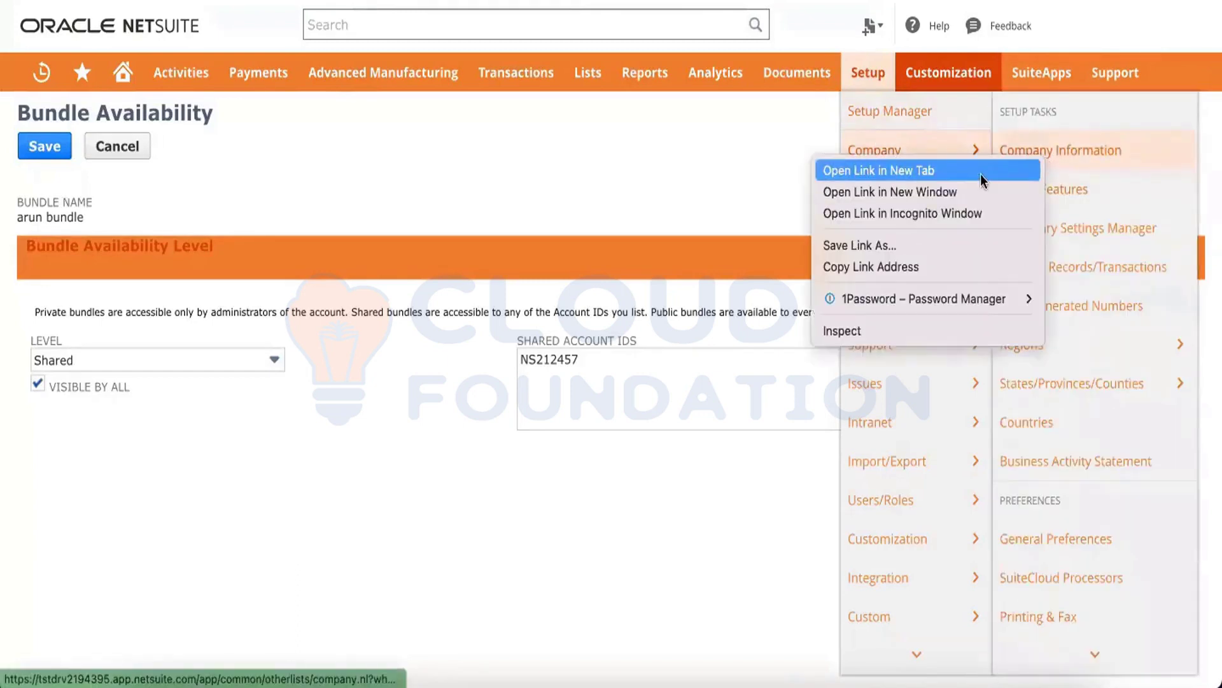
pyautogui.click(981, 172)
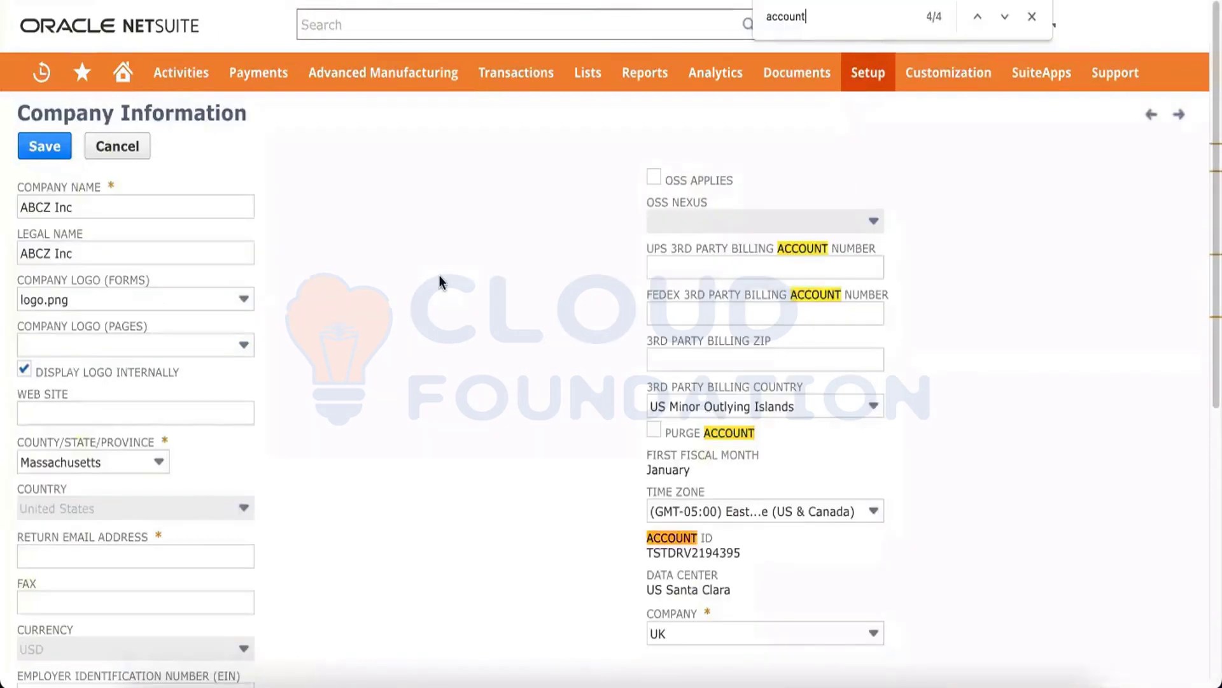
pyautogui.press('Return')
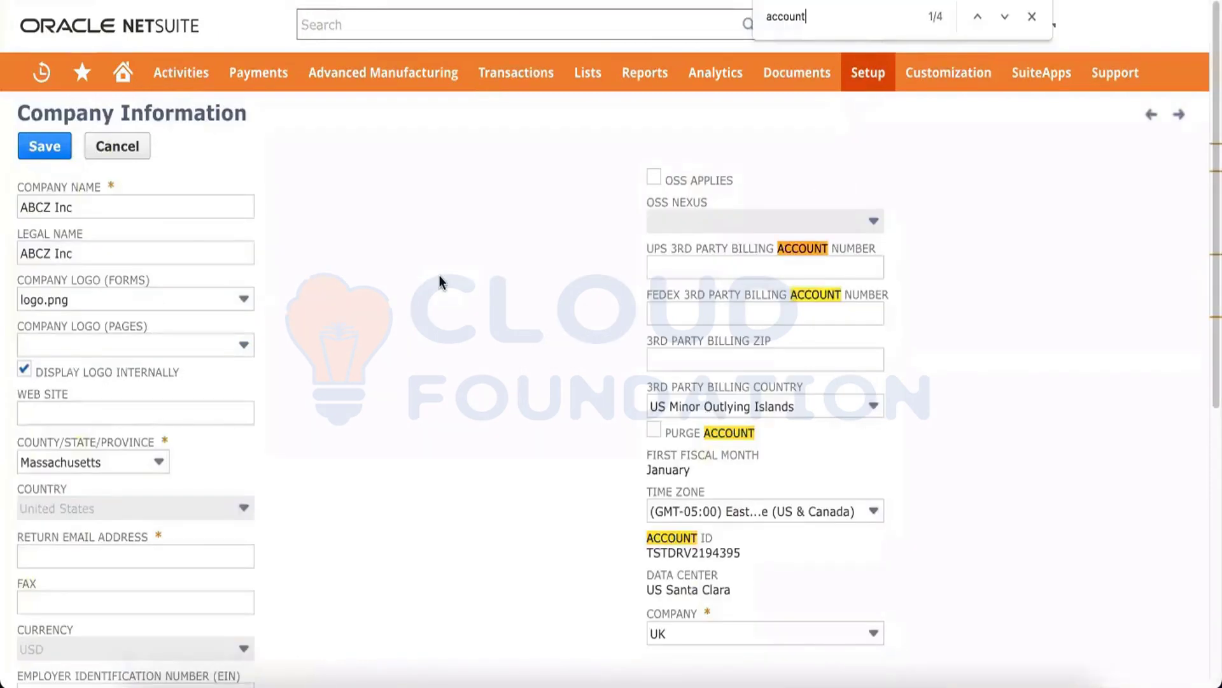
pyautogui.doubleClick(705, 553)
pyautogui.click(823, 561)
# Compare the bundle's shared account IDs with the account ID on the Company Information page
pyautogui.click(339, 5)
pyautogui.click(602, 373)
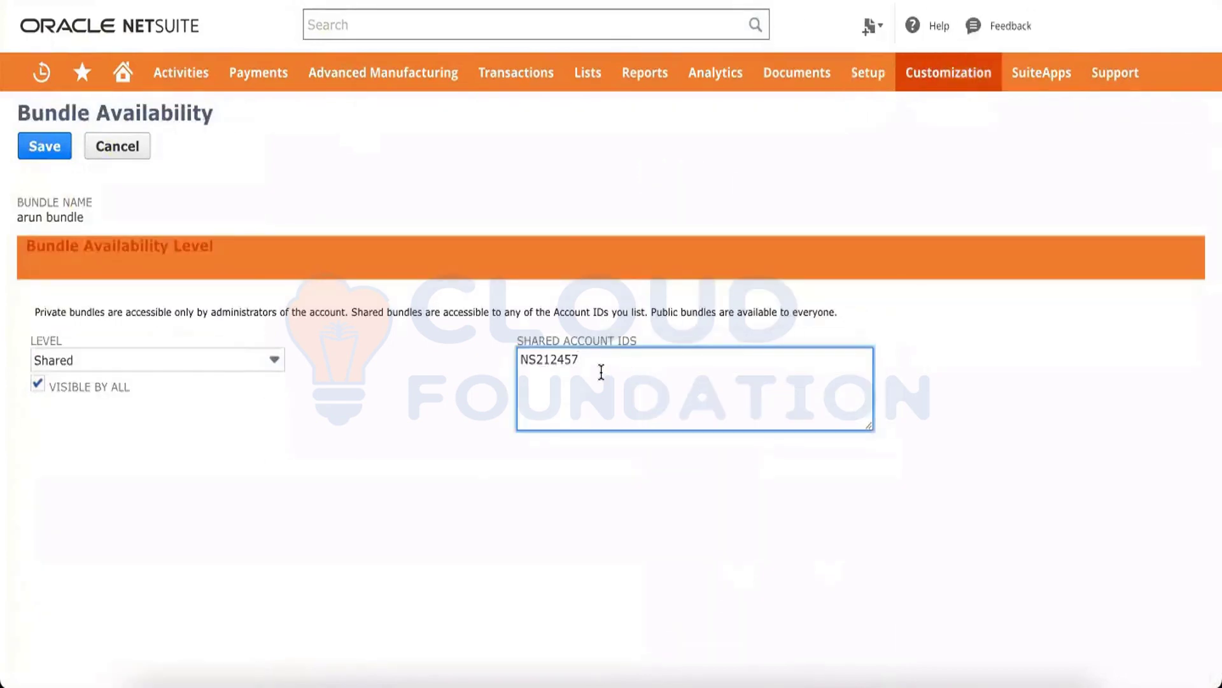
pyautogui.doubleClick(601, 372)
pyautogui.click(635, 371)
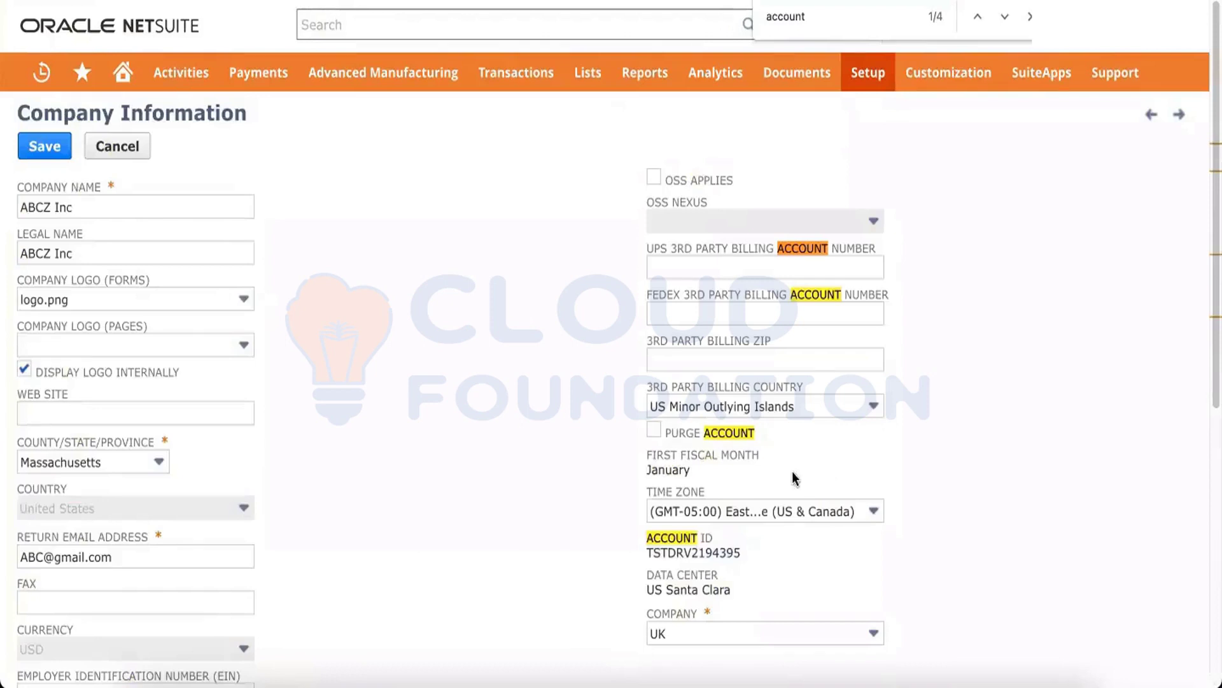
pyautogui.doubleClick(699, 558)
pyautogui.click(968, 488)
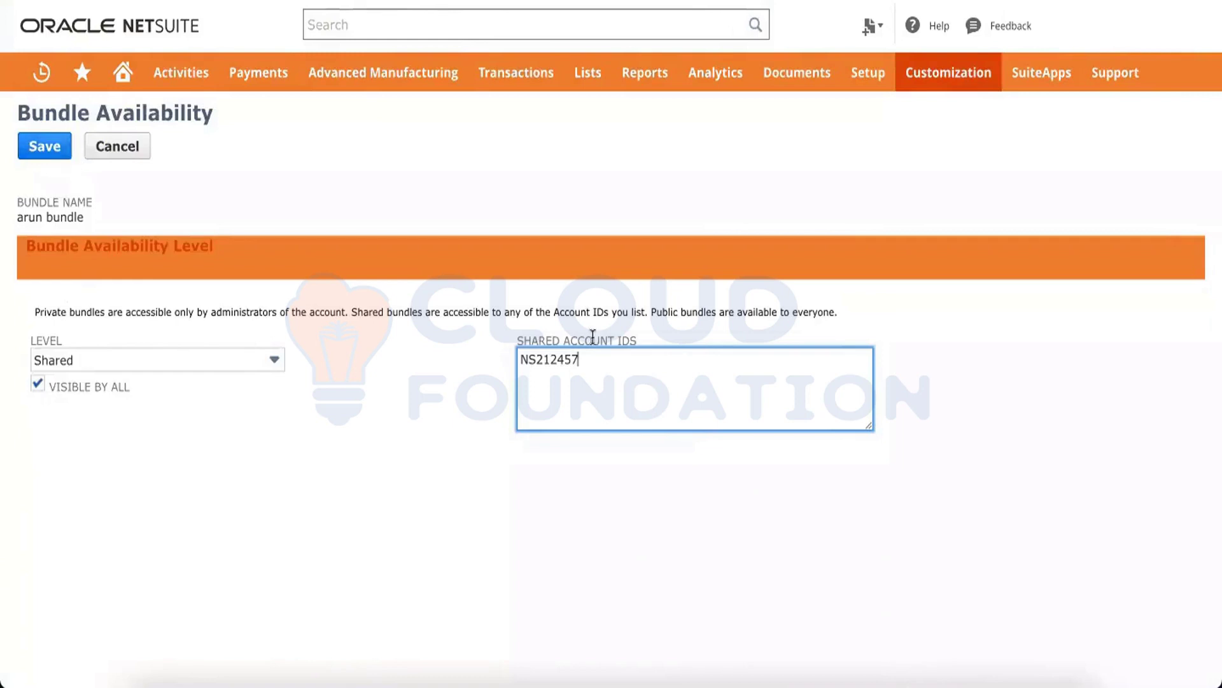
# Return to the bundle's availability settings, check the shared account IDs, and leave without saving
pyautogui.doubleClick(572, 359)
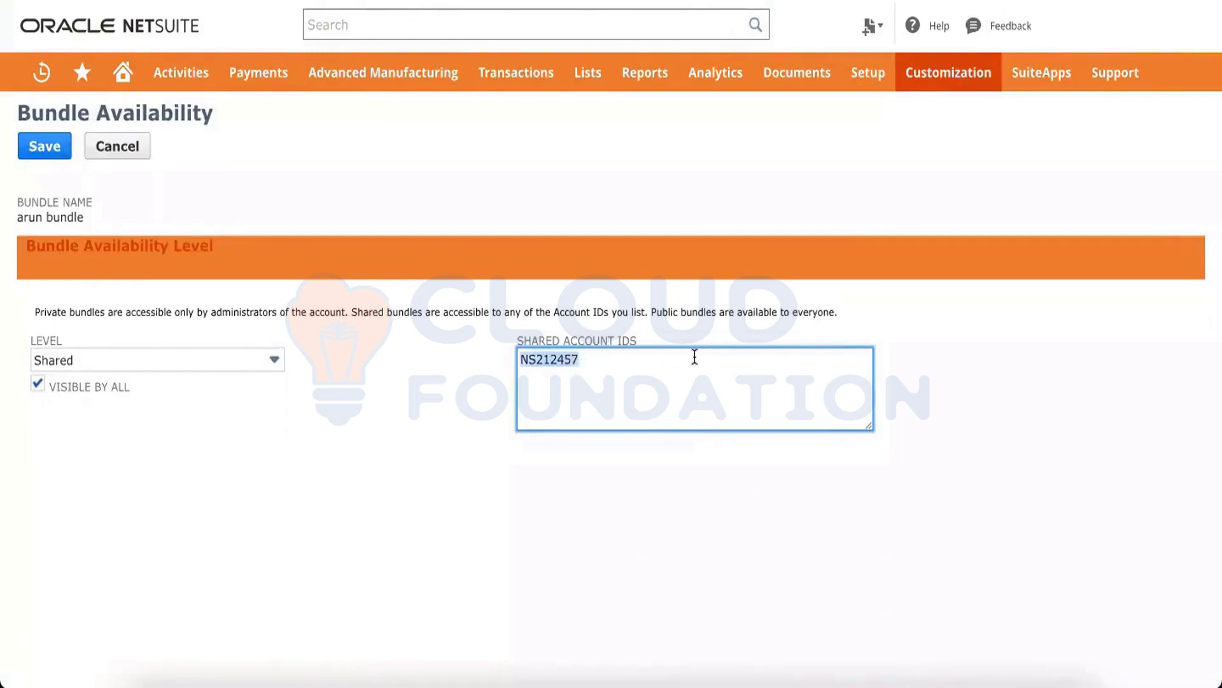
pyautogui.click(609, 364)
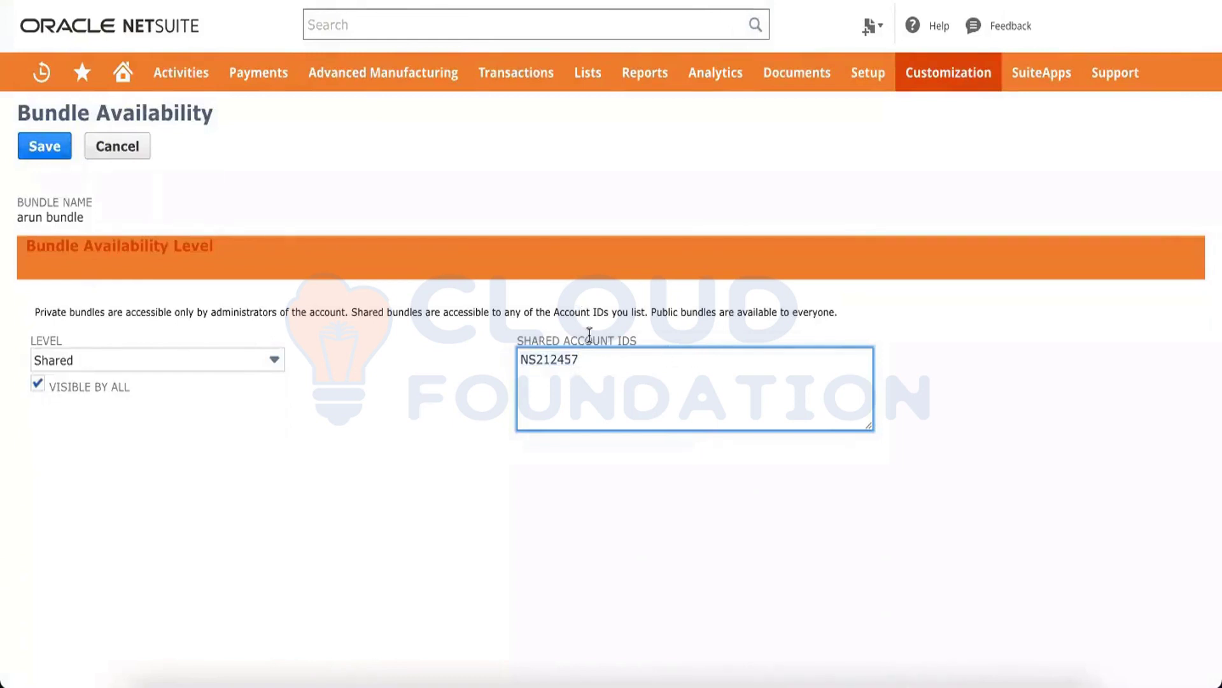
pyautogui.click(435, 403)
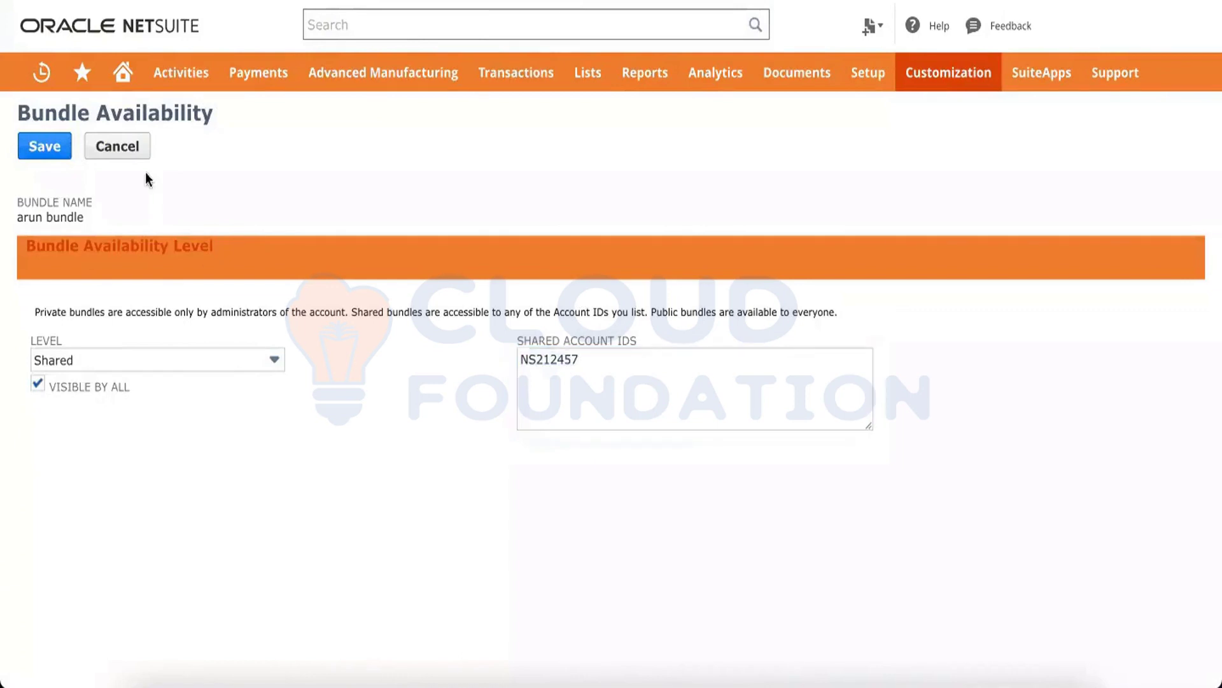
pyautogui.click(125, 145)
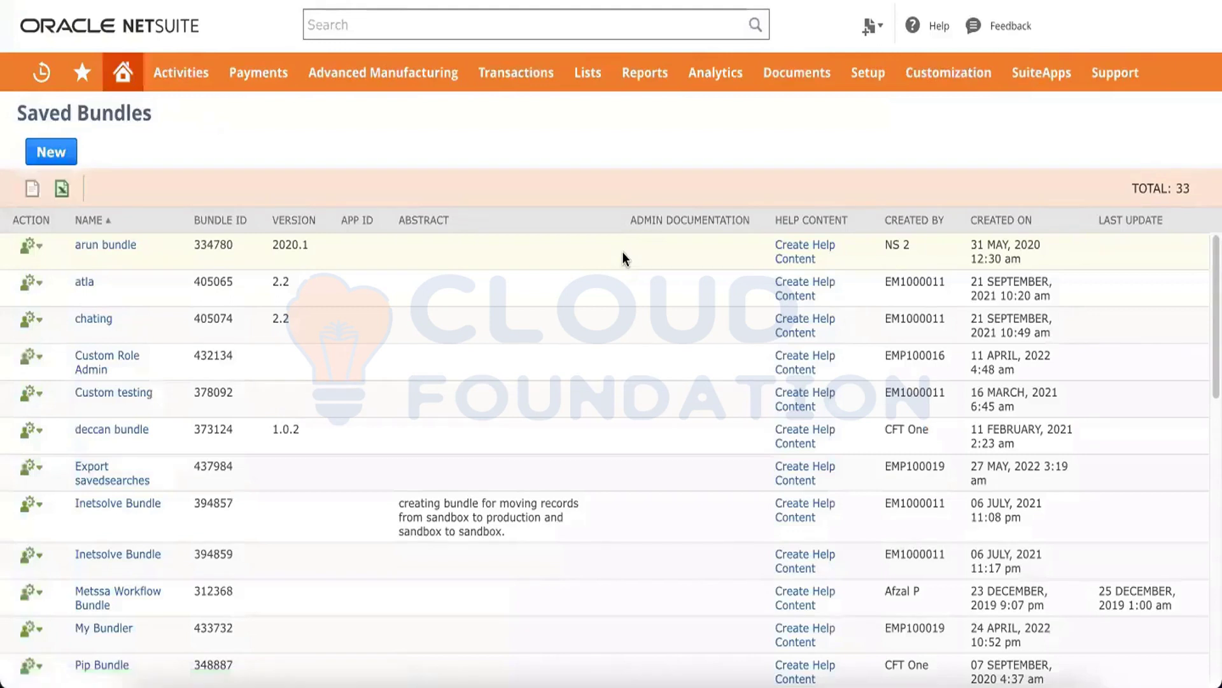
# Open the list of installed bundles and show the actions available for the Advanced Electronic Bank Payments bundle
pyautogui.moveTo(980, 59)
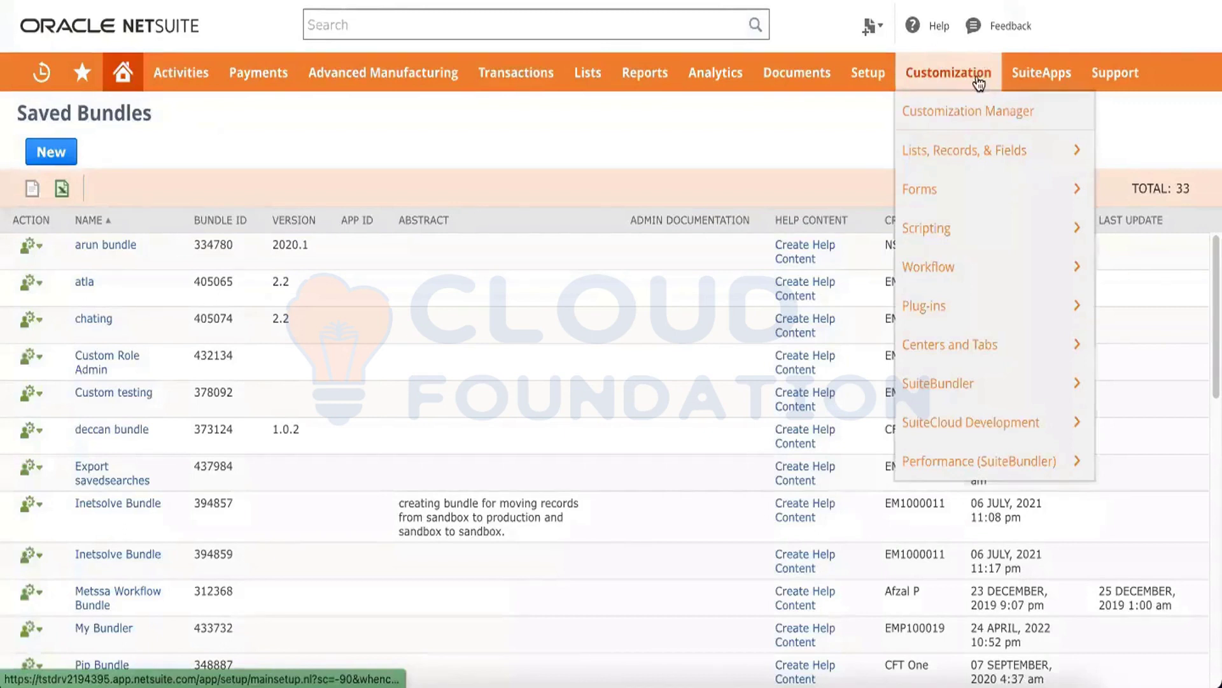
pyautogui.moveTo(962, 385)
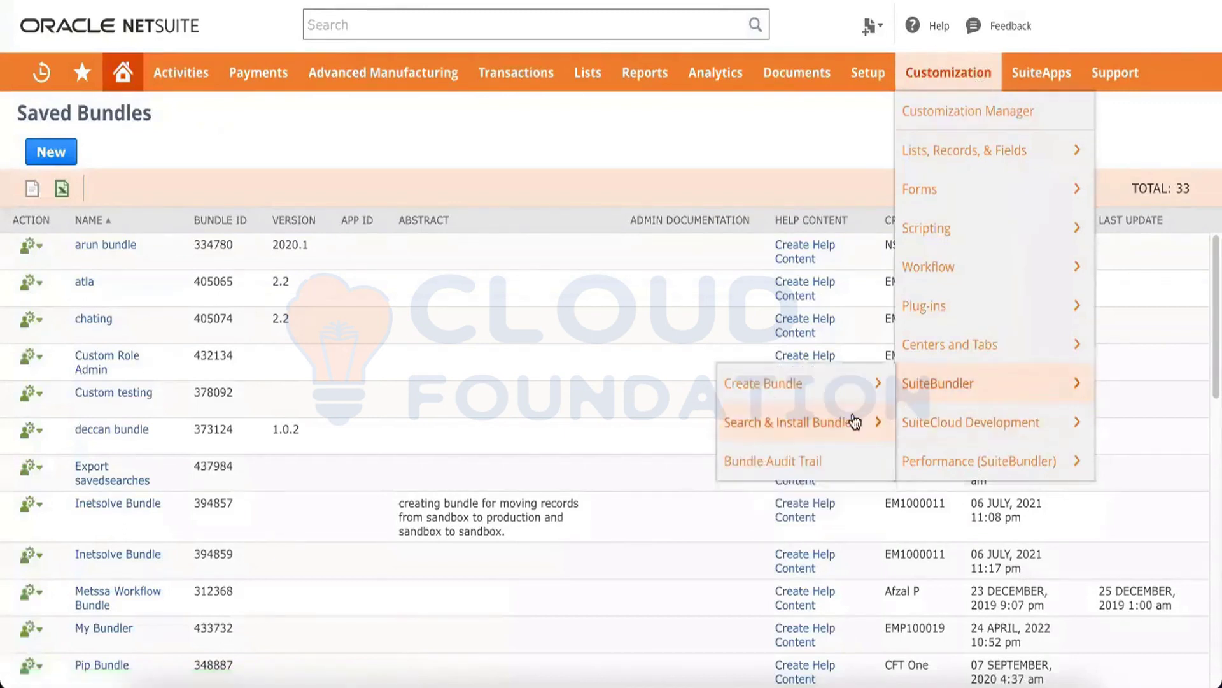
pyautogui.moveTo(842, 428)
pyautogui.click(699, 426)
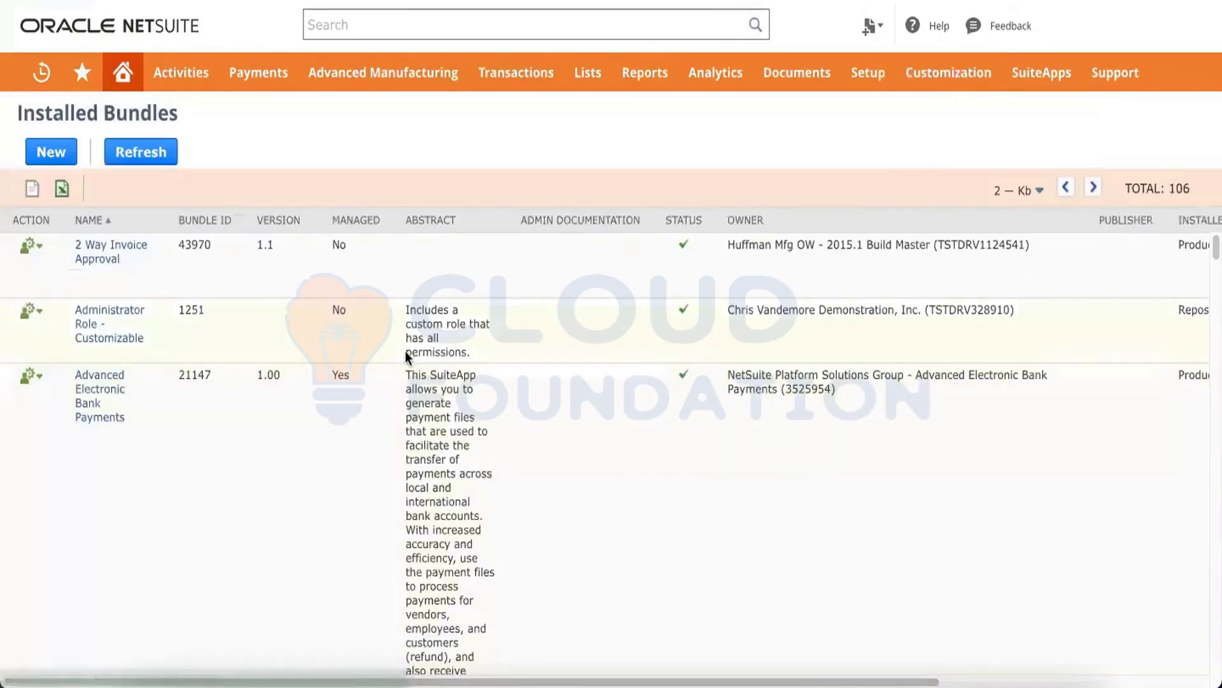
pyautogui.scroll(-2, 255, 426)
pyautogui.scroll(2, 258, 422)
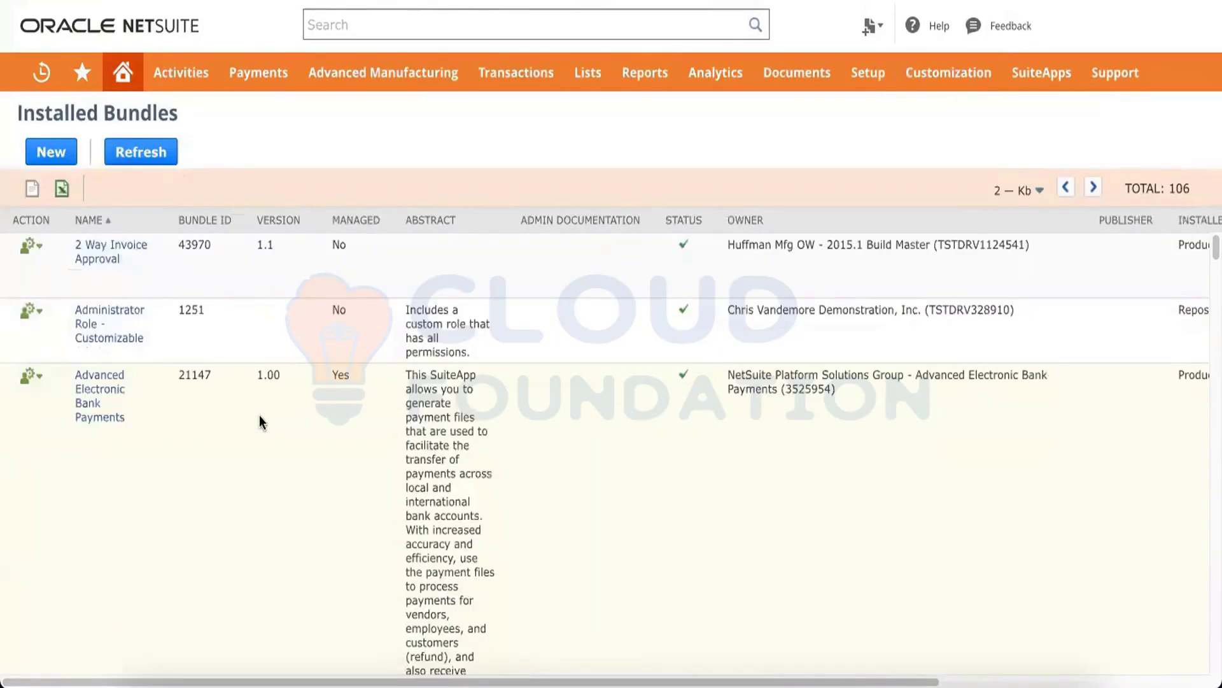
pyautogui.click(35, 377)
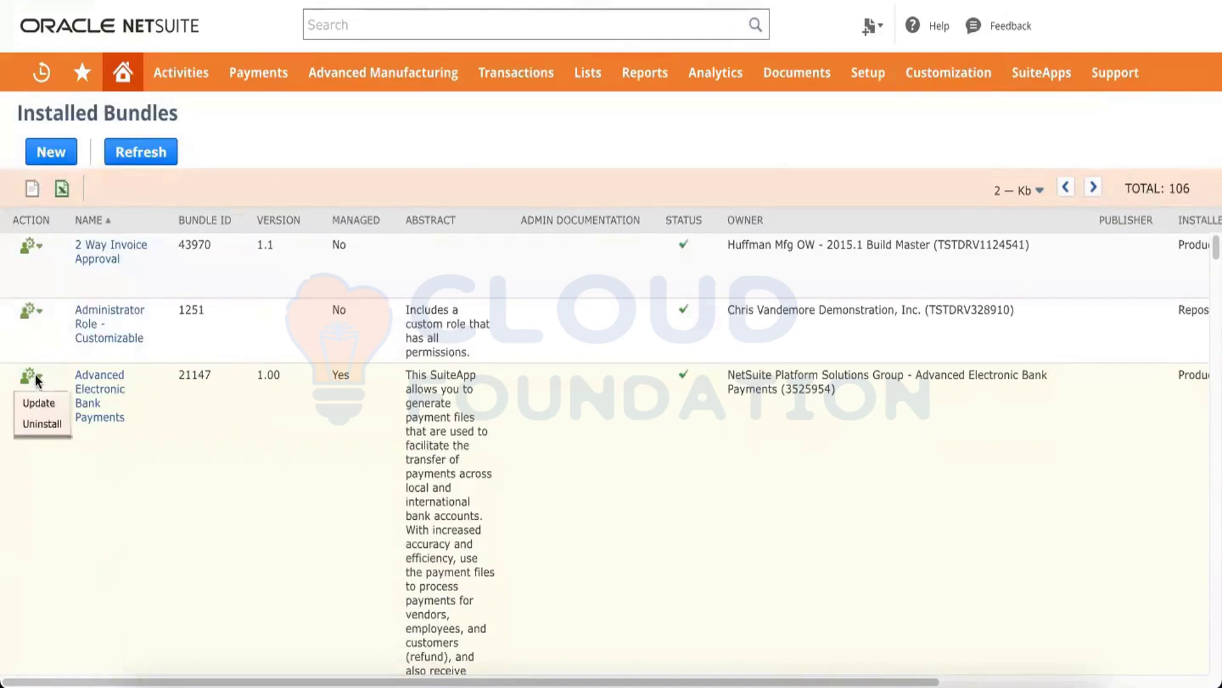
pyautogui.click(41, 421)
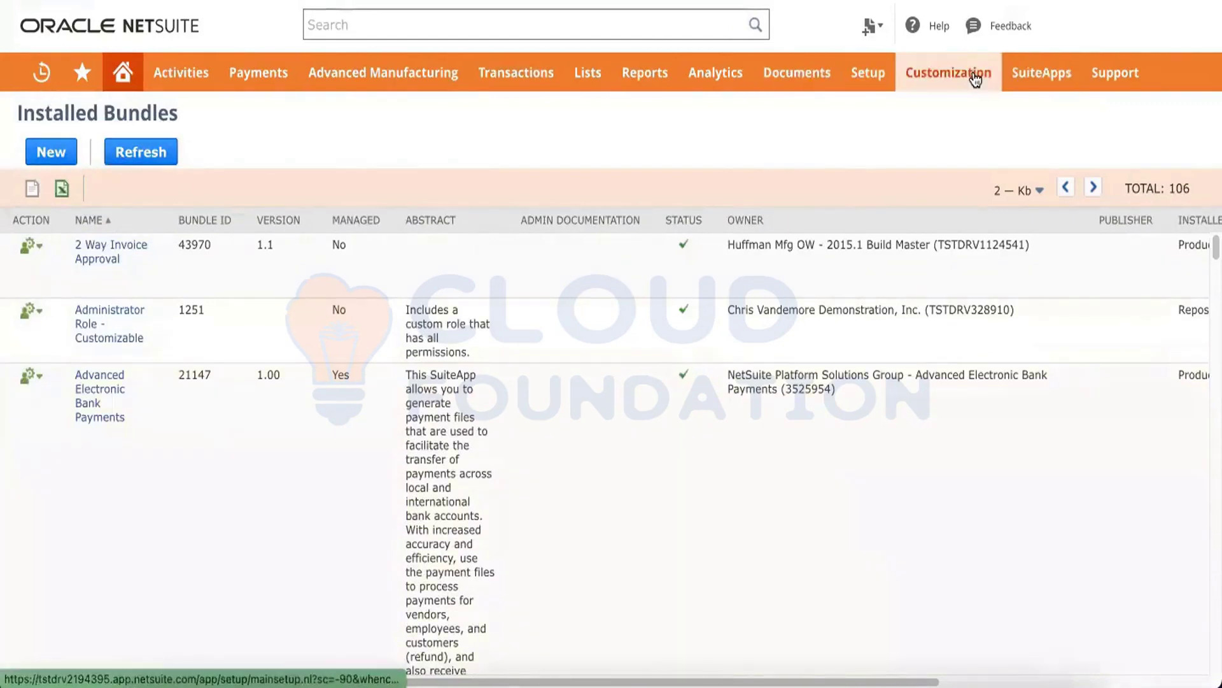
# Open Search & Install Bundles and search for bundles with the keyword "test"
pyautogui.moveTo(954, 388)
pyautogui.moveTo(834, 425)
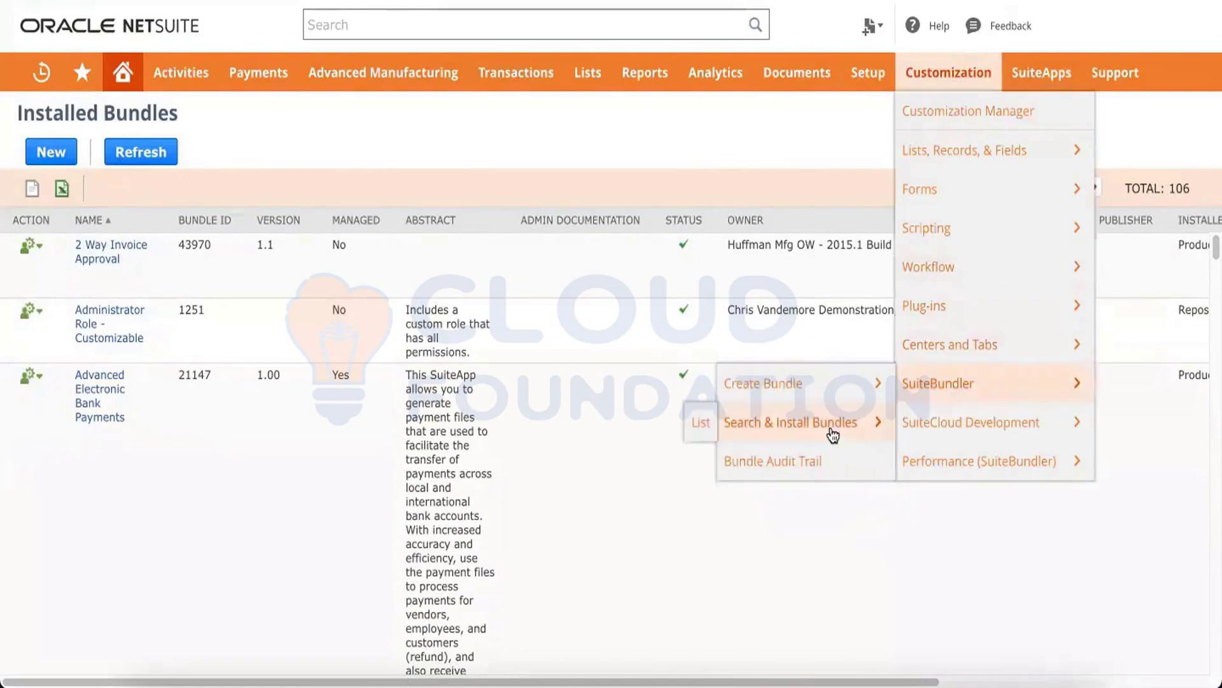
pyautogui.click(759, 425)
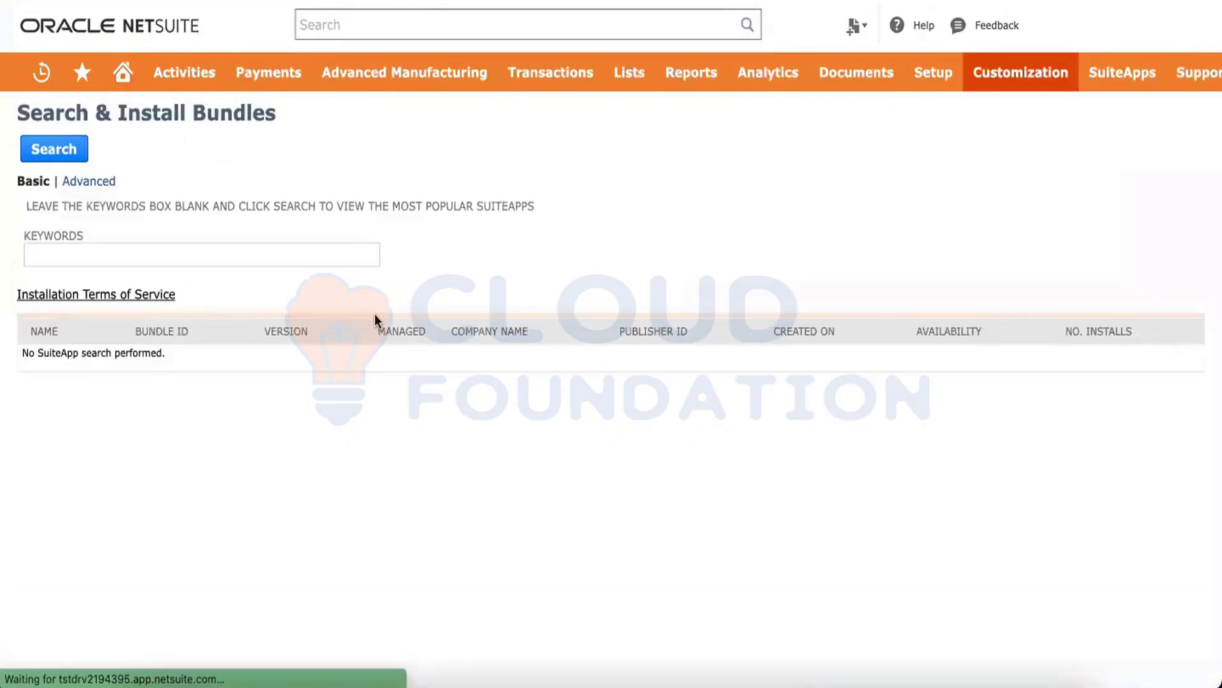
pyautogui.click(216, 257)
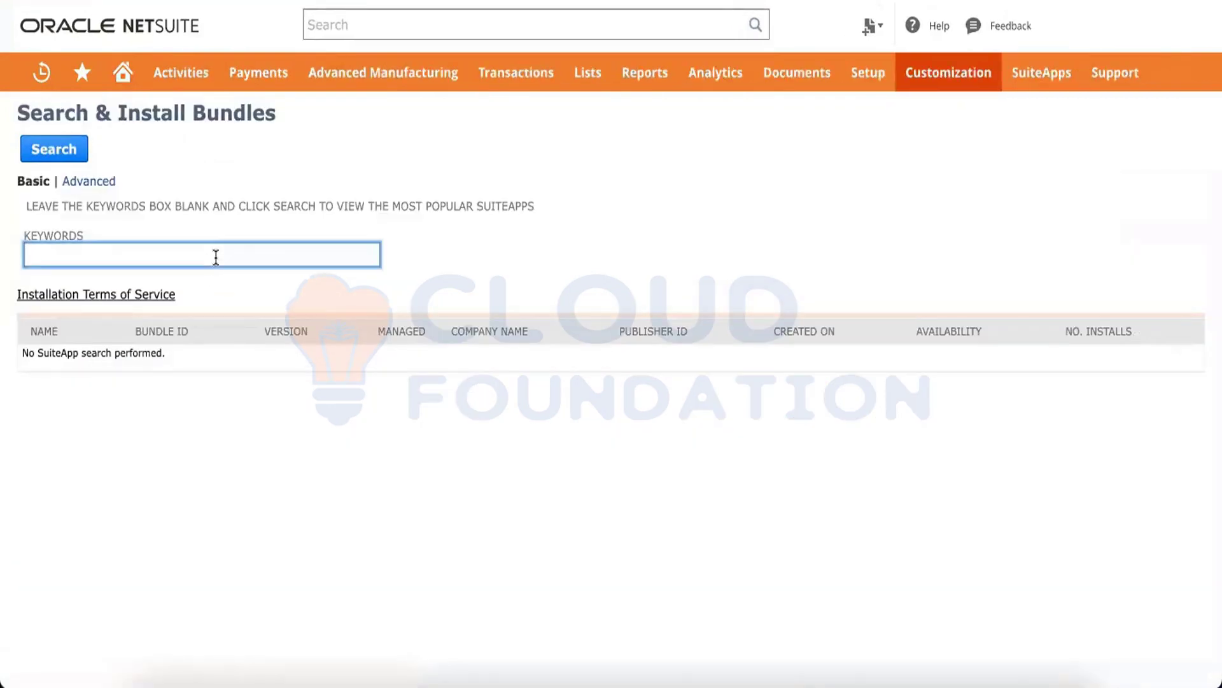
pyautogui.write('test')
pyautogui.press('Return')
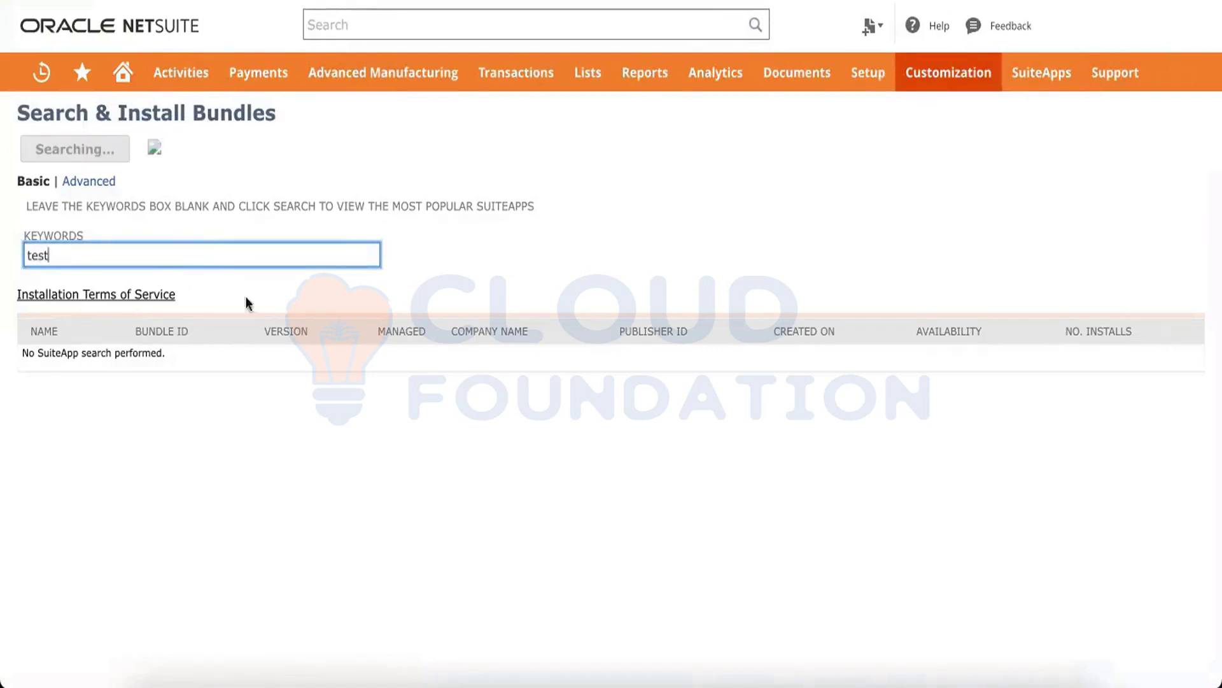
# Browse the bundle search results and open the Application Performance Management bundle
pyautogui.scroll(-7, 219, 398)
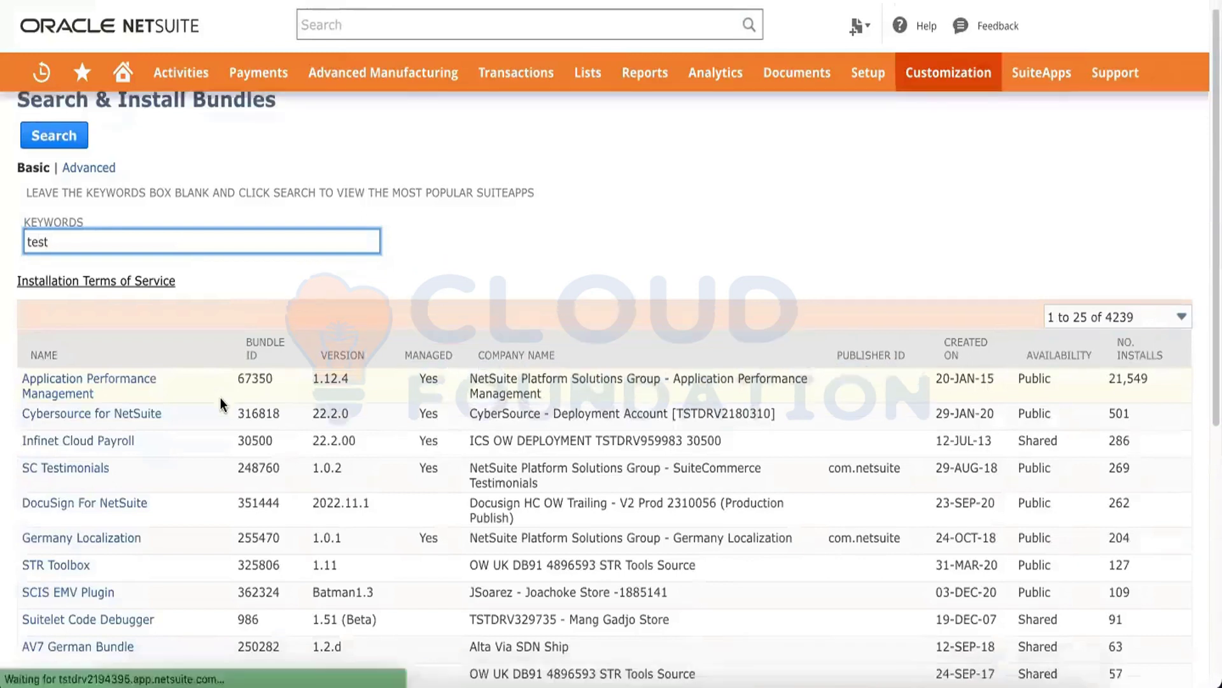
pyautogui.scroll(4, 220, 397)
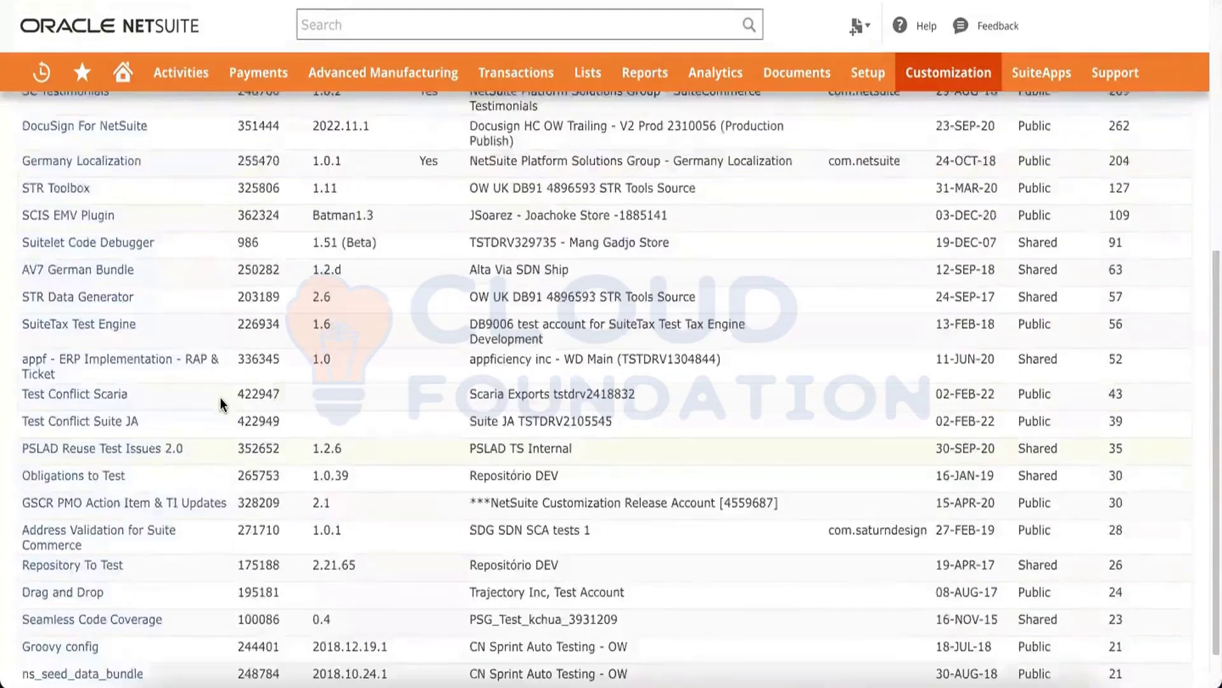
pyautogui.scroll(3, 113, 306)
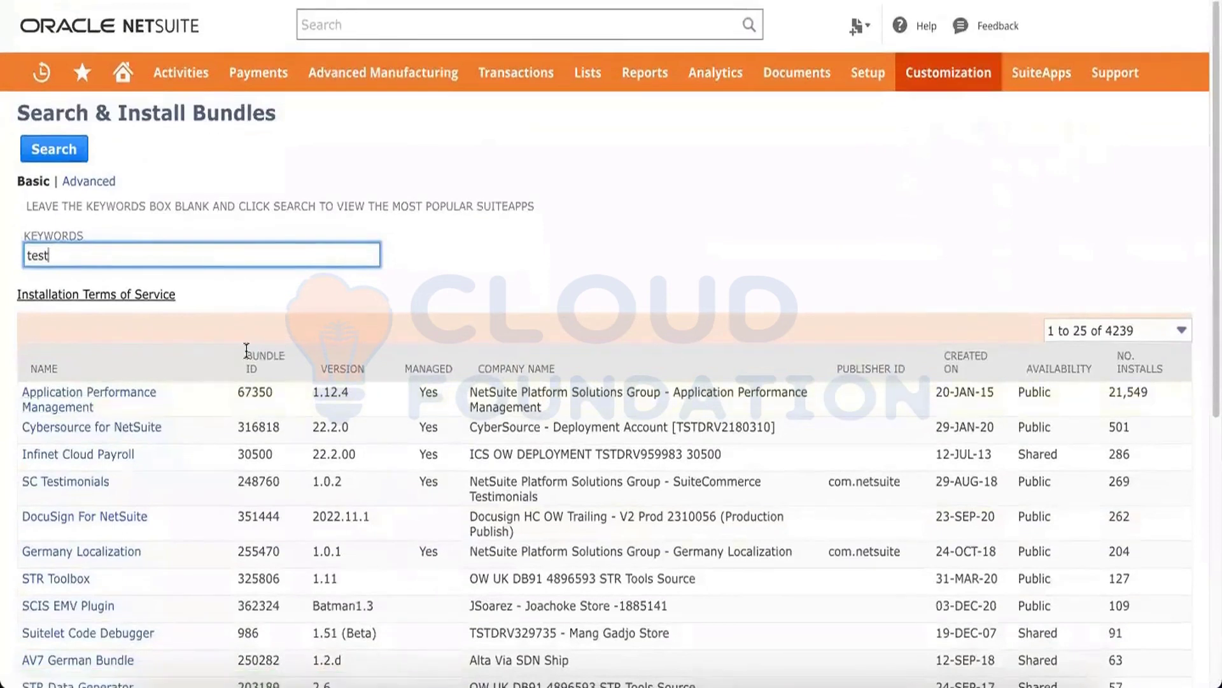
pyautogui.click(64, 408)
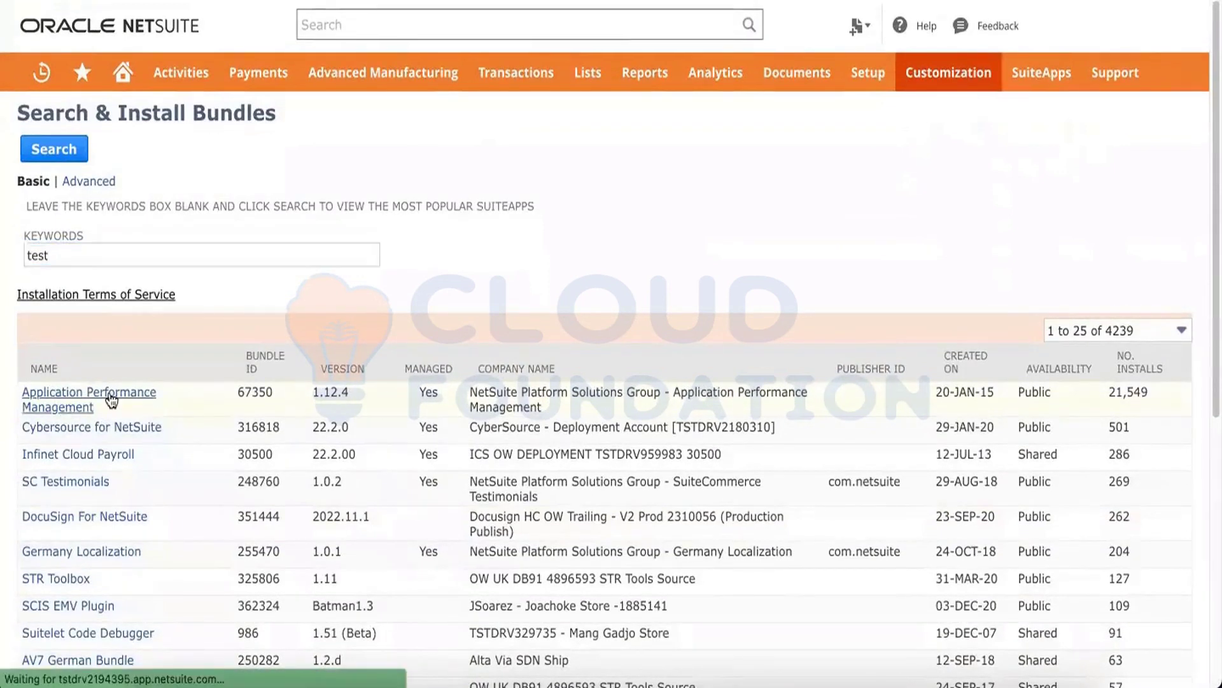